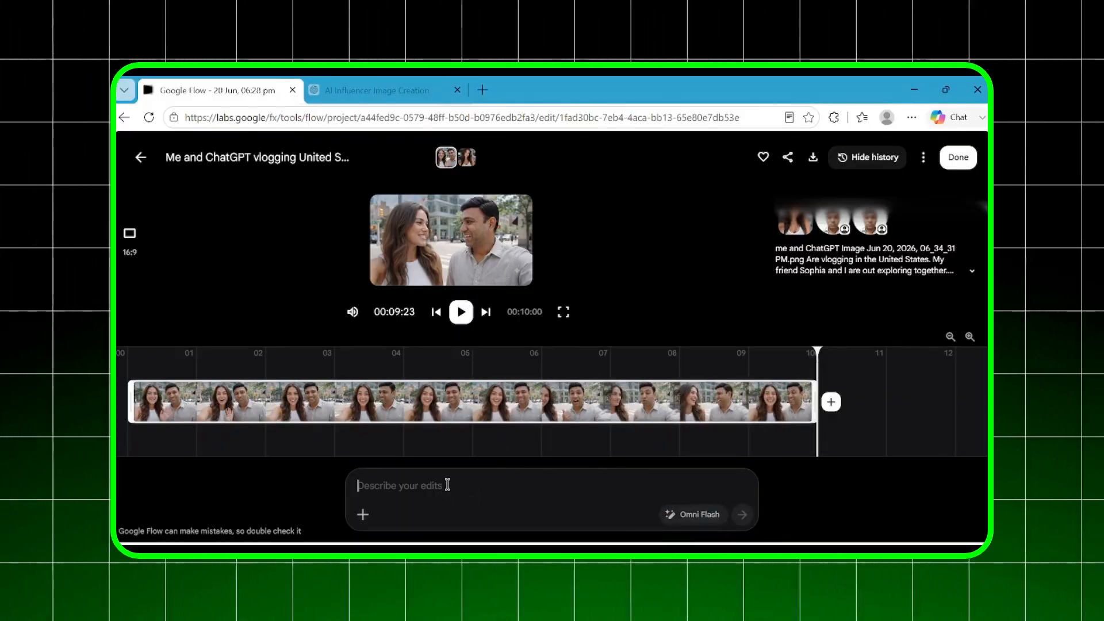
Describe a video edit that changes the man's outfit to a white crew-neck T-shirt layered with a blue denim jacket
{"action": "type", "text": "Change the man's outfit to a white crew-neck T-shirt layered with a blue denim jacket. Have both of them walk side by side while vlogging and smiling at the camera."}
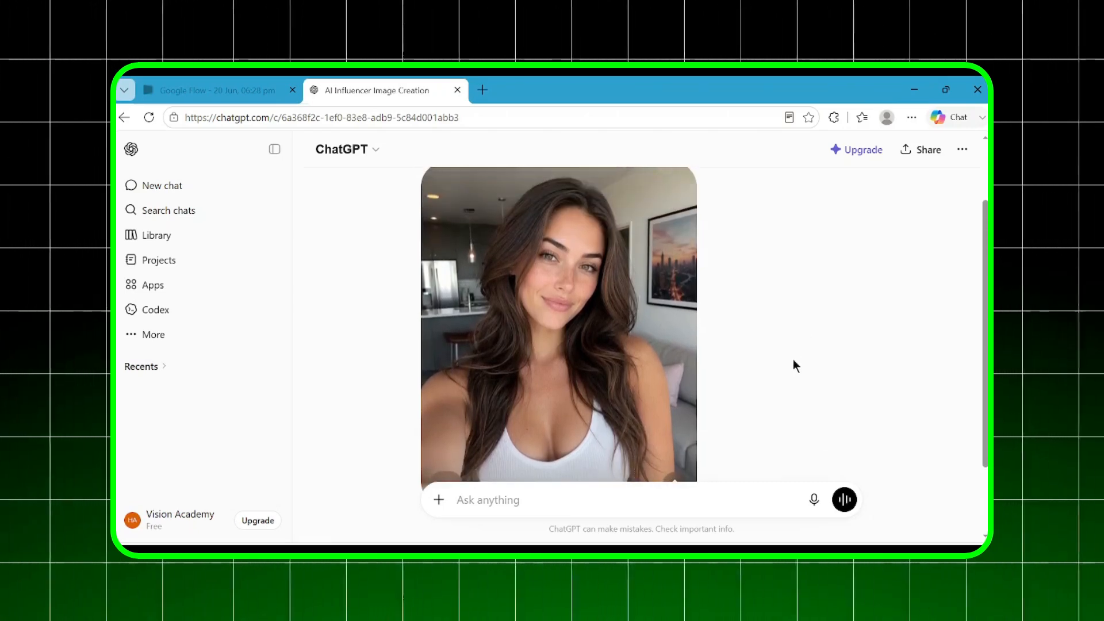
Download the selfie image generated in ChatGPT and return to the Google Flow project
{"action": "left_click", "coordinate": [618, 317]}
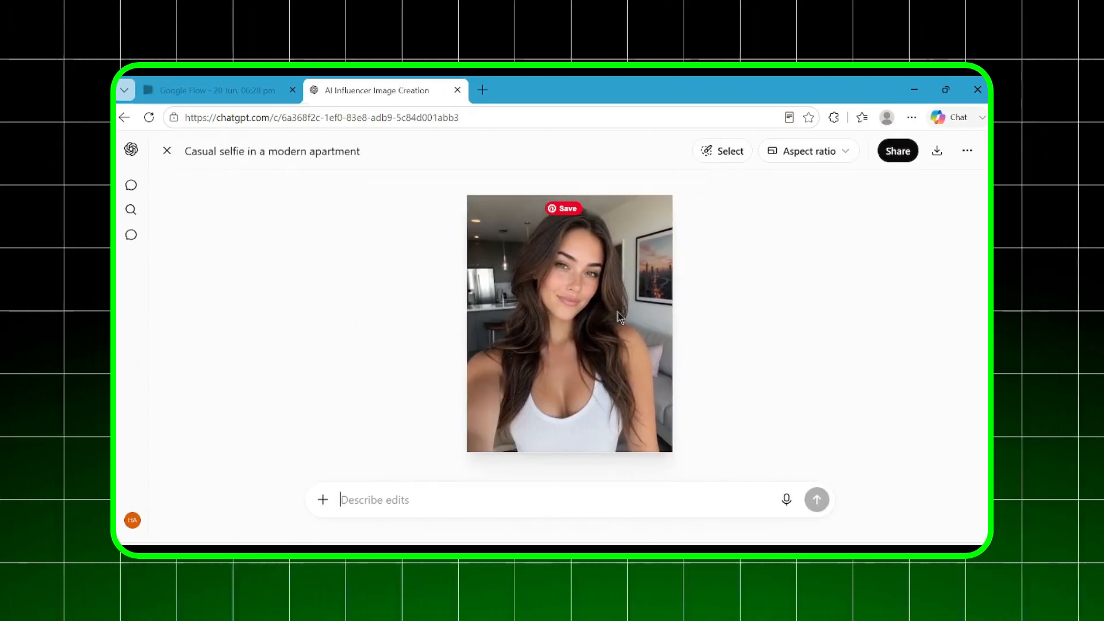
{"action": "left_click", "coordinate": [937, 151]}
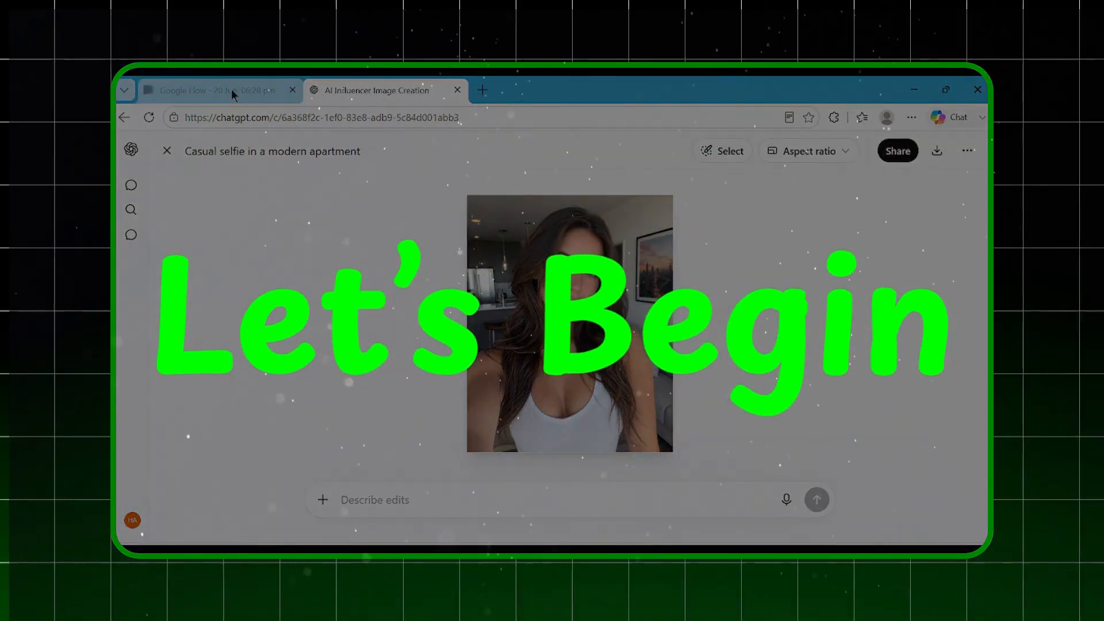
{"action": "left_click", "coordinate": [230, 91]}
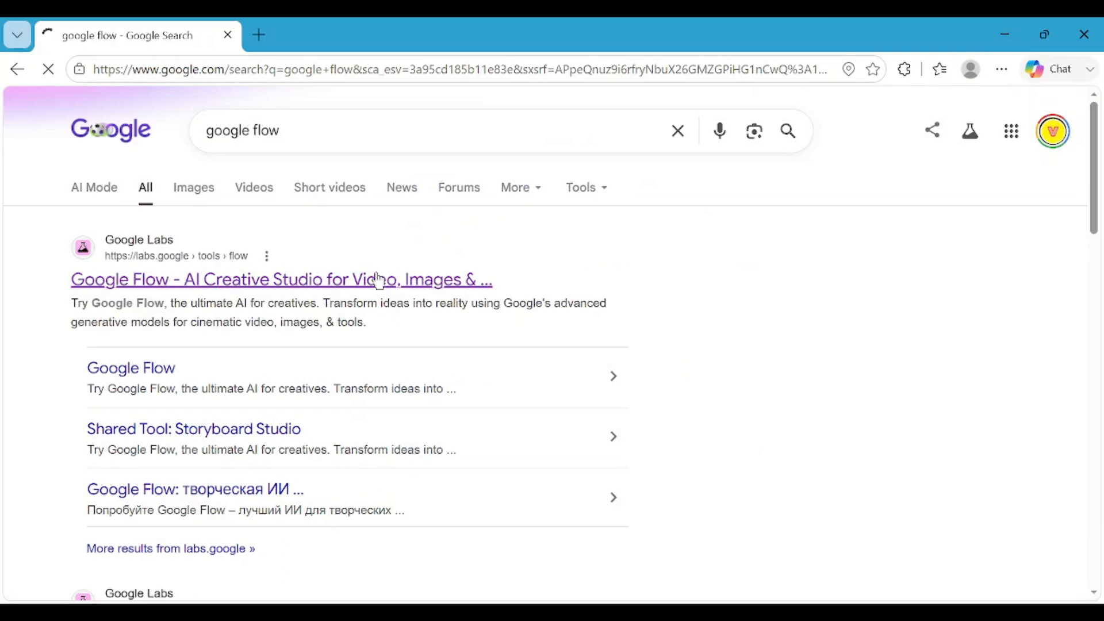
Open Google Flow, start a new project and insert the "me" avatar into its prompt
{"action": "left_click", "coordinate": [379, 281]}
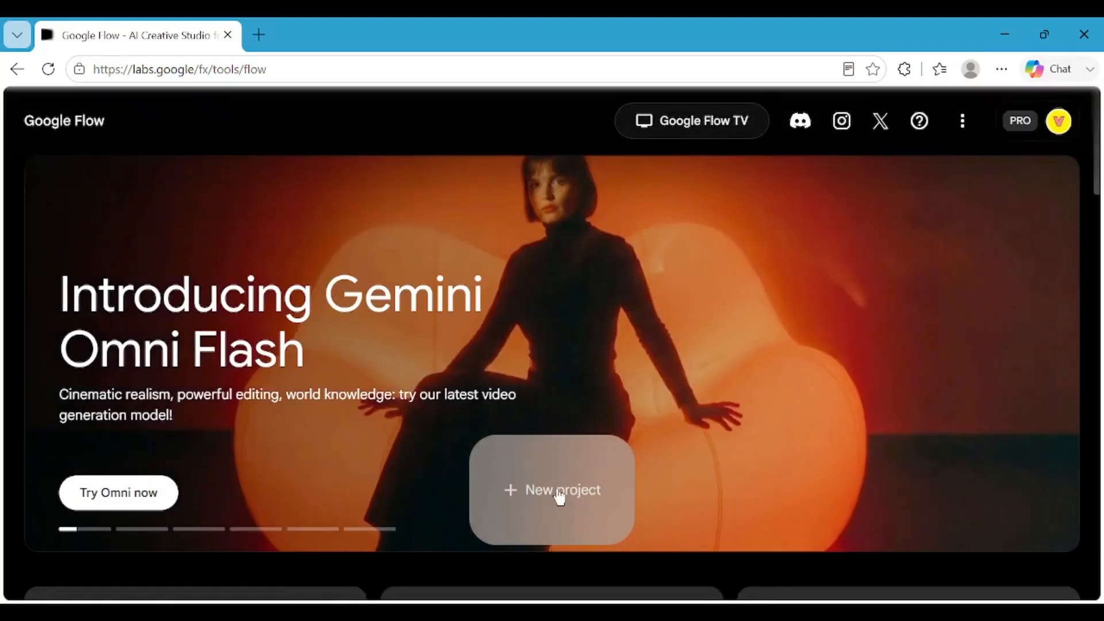
{"action": "left_click", "coordinate": [557, 489]}
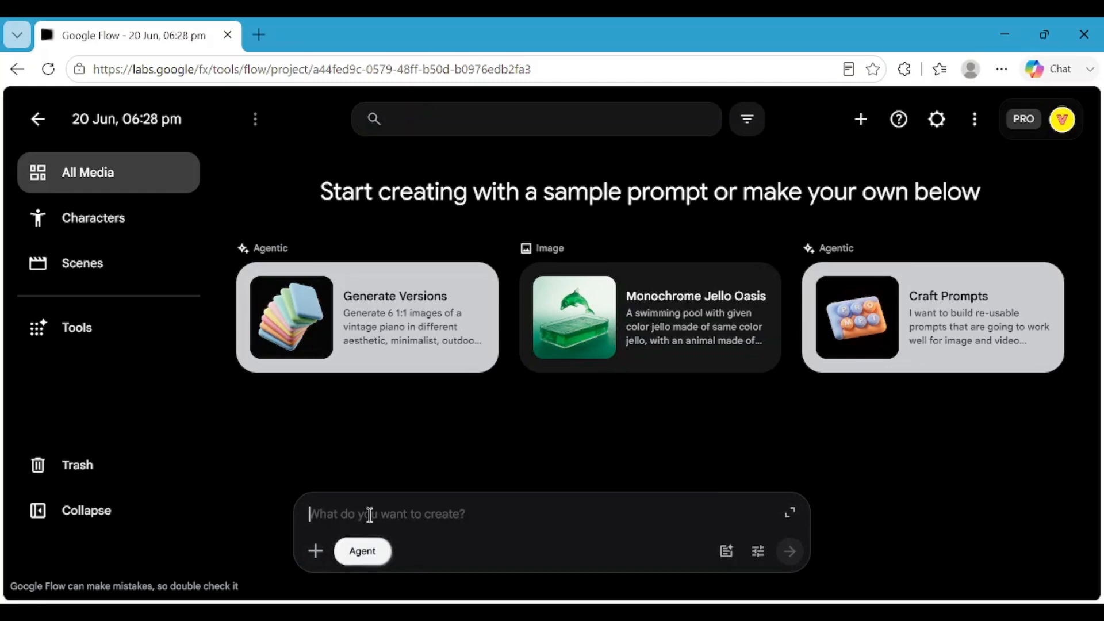
{"action": "type", "text": "@"}
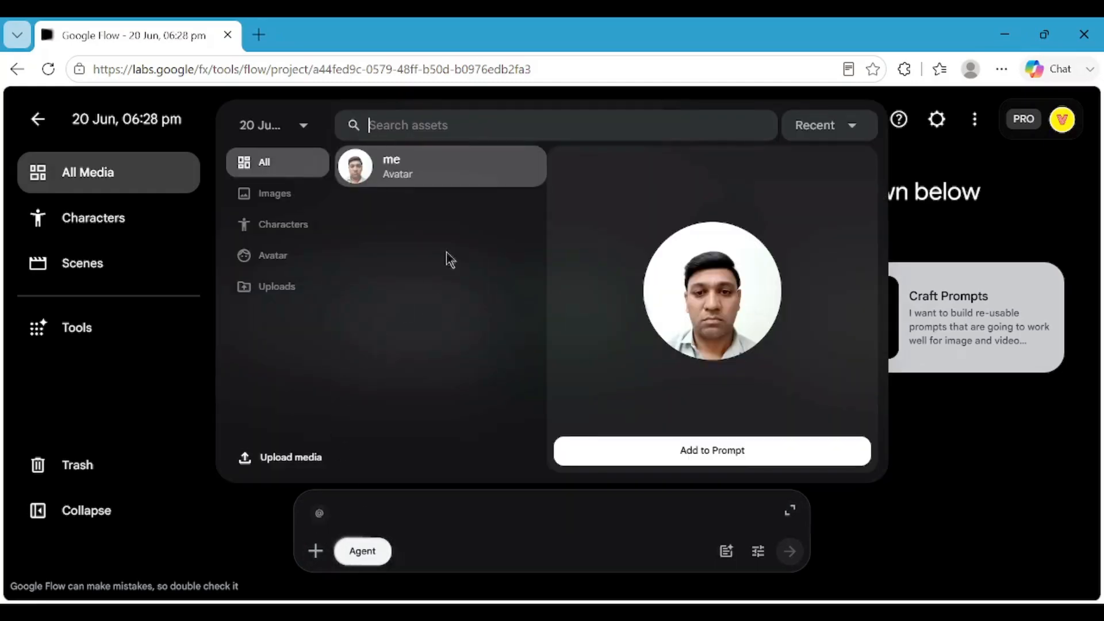
{"action": "left_click", "coordinate": [448, 172]}
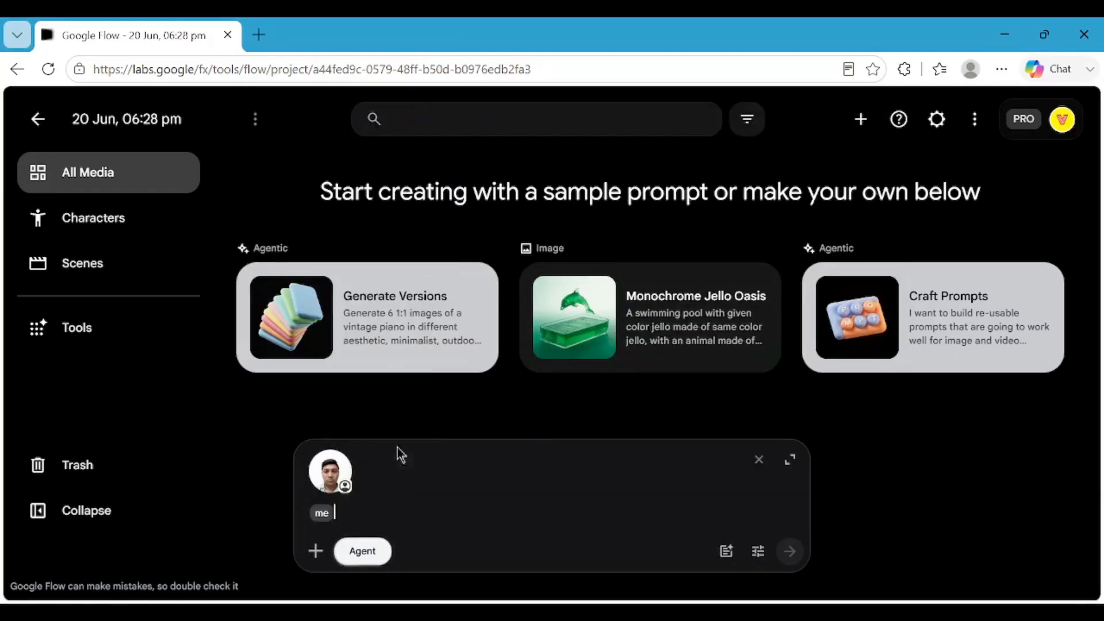
Open ChatGPT in a new tab and request an image of a female AI influencer with a realistic American appearance
{"action": "left_click", "coordinate": [260, 36]}
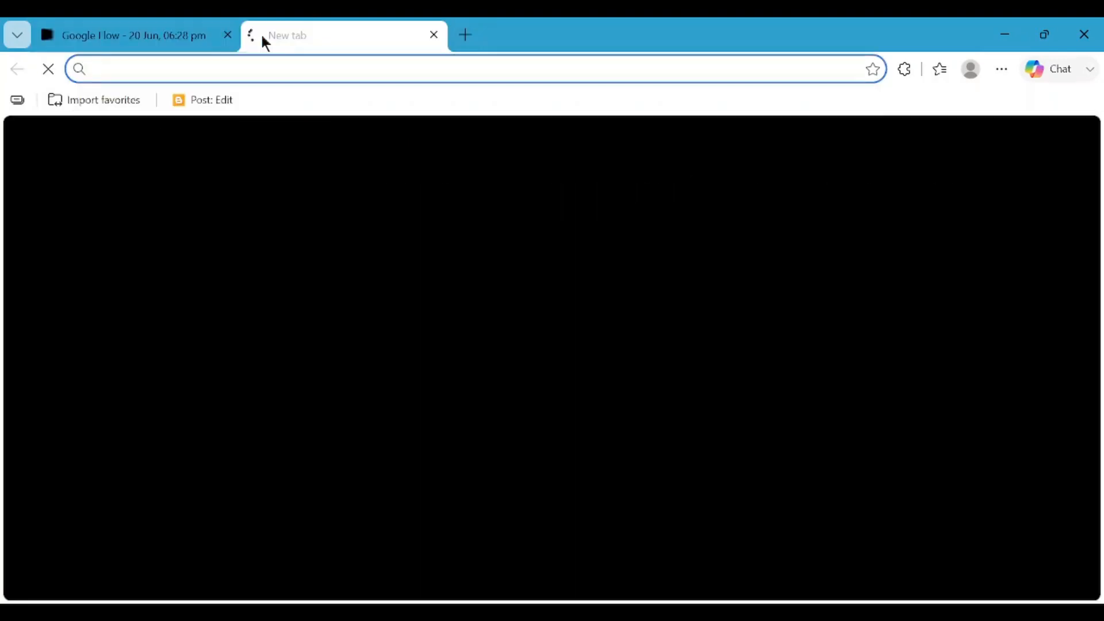
{"action": "type", "text": "cha"}
{"action": "key", "text": "Return"}
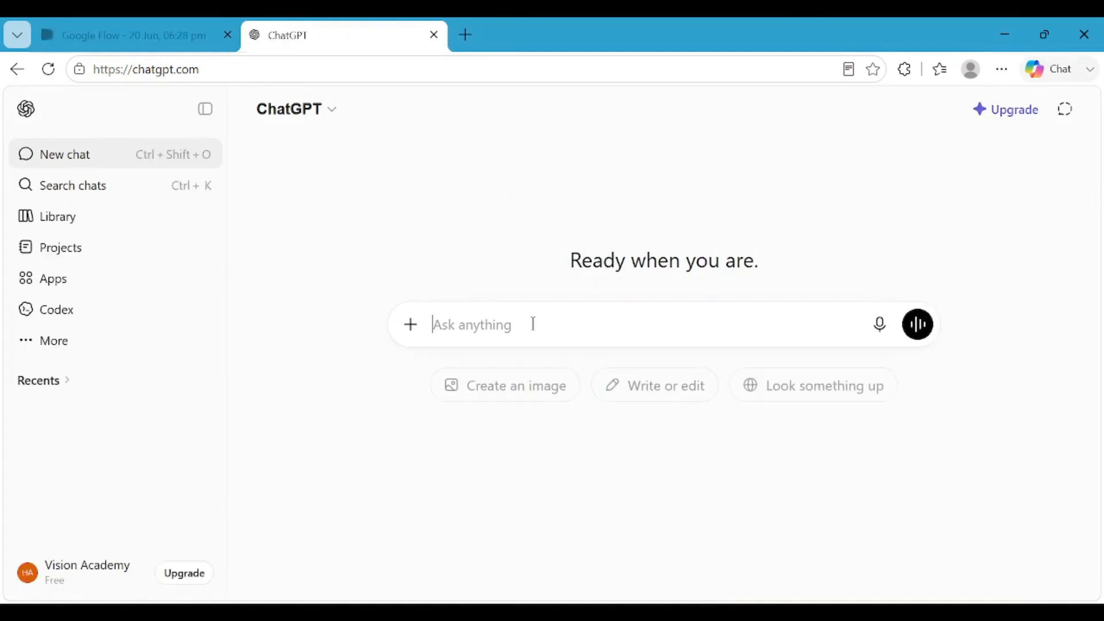
{"action": "type", "text": "I want to create an image of a female AI influencer with a realistic American appearance."}
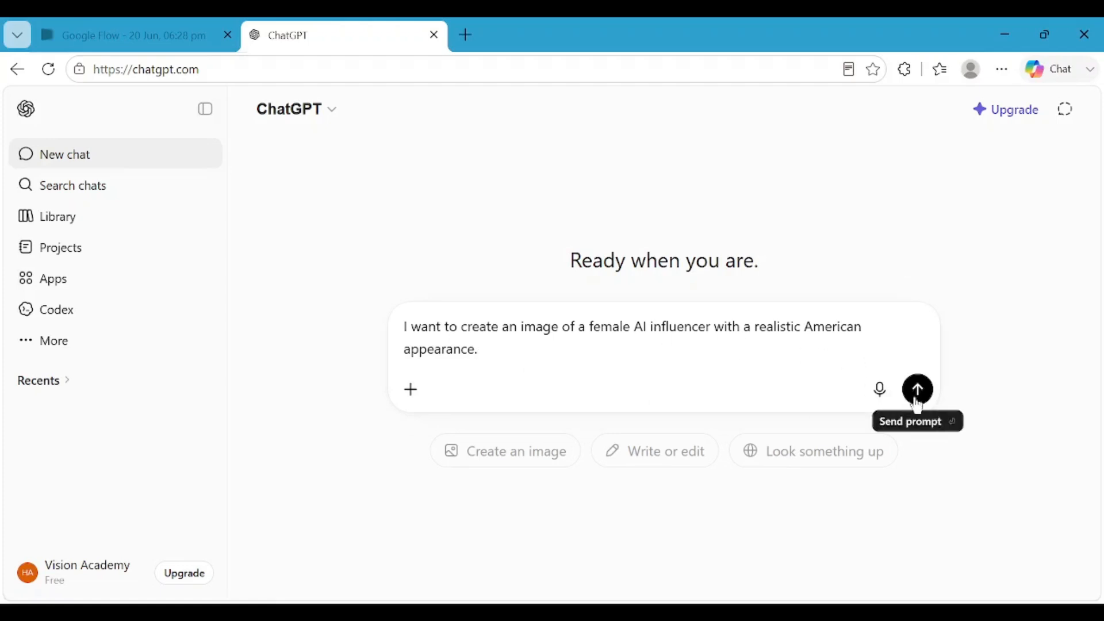
{"action": "left_click", "coordinate": [917, 391]}
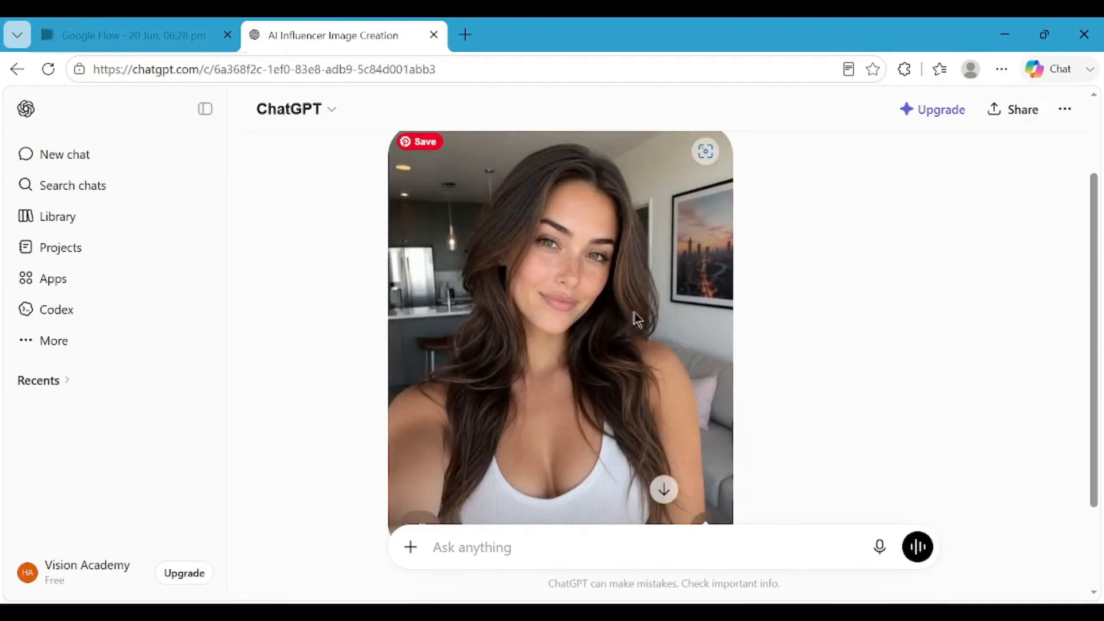
Open the generated influencer image at full view and download it
{"action": "left_click", "coordinate": [637, 319]}
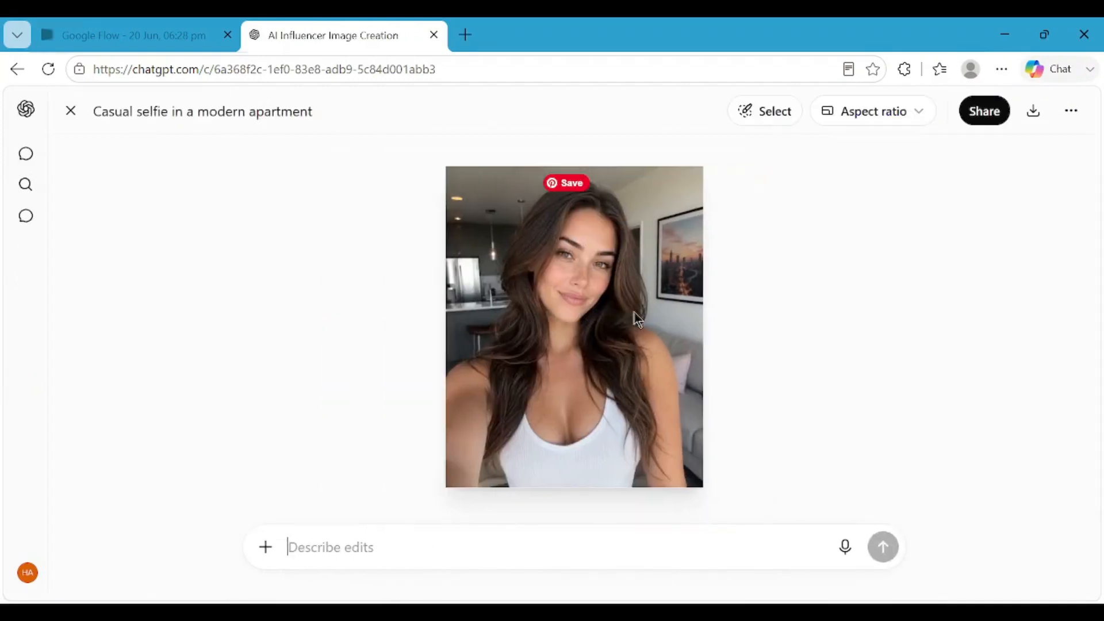
{"action": "left_click", "coordinate": [1033, 111]}
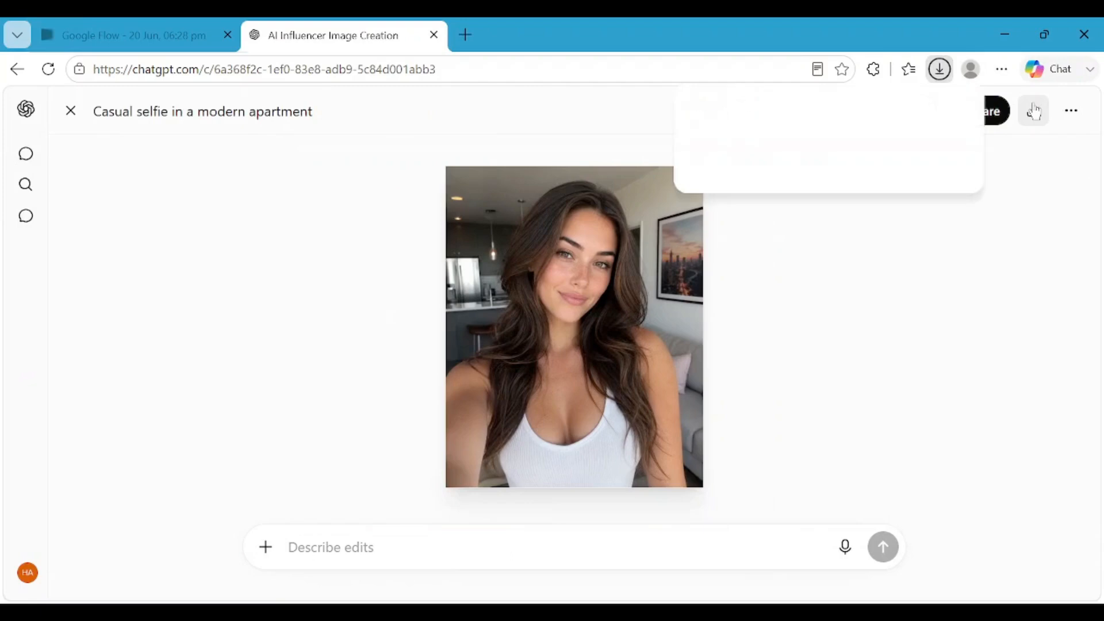
Switch to Google Flow, add "and" to the prompt, then upload the downloaded ChatGPT image and insert it as a second reference
{"action": "left_click", "coordinate": [150, 32]}
{"action": "type", "text": "and"}
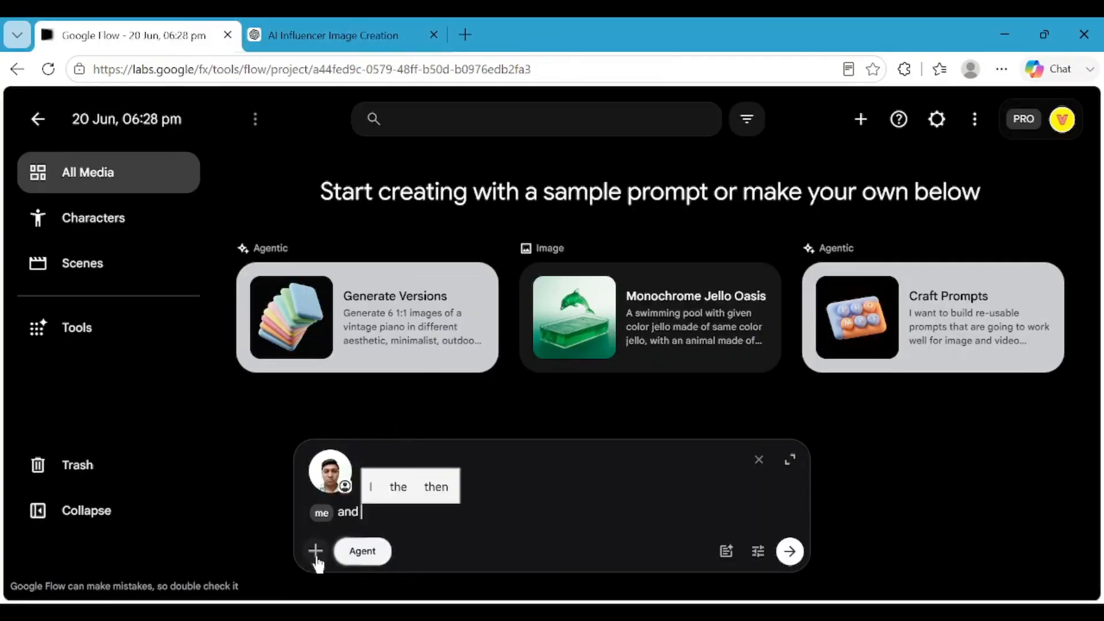
{"action": "left_click", "coordinate": [316, 554]}
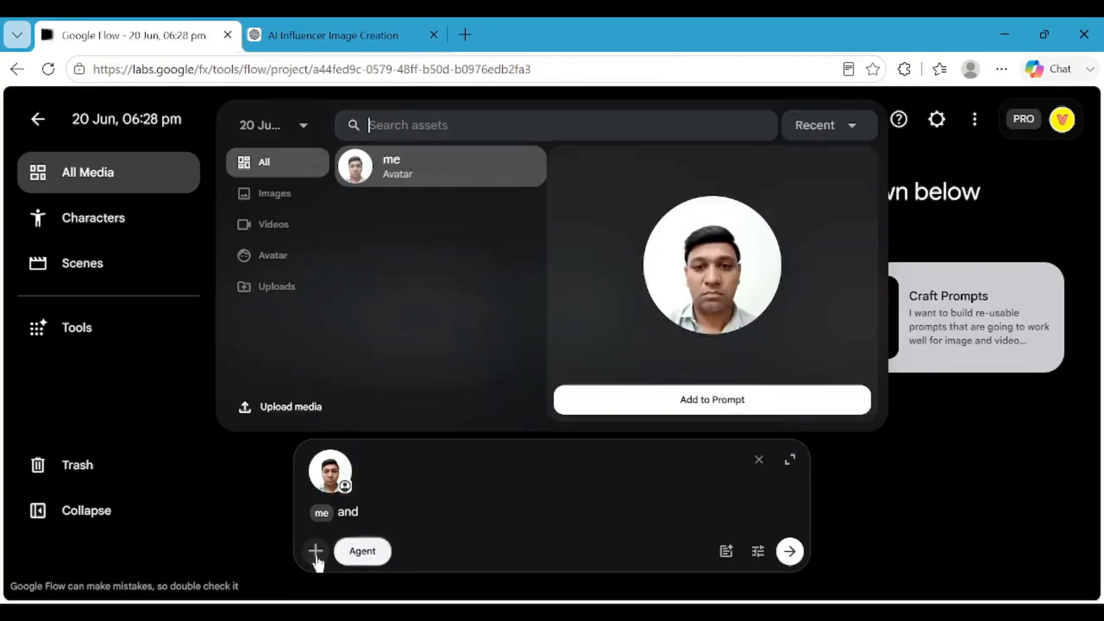
{"action": "left_click", "coordinate": [297, 410]}
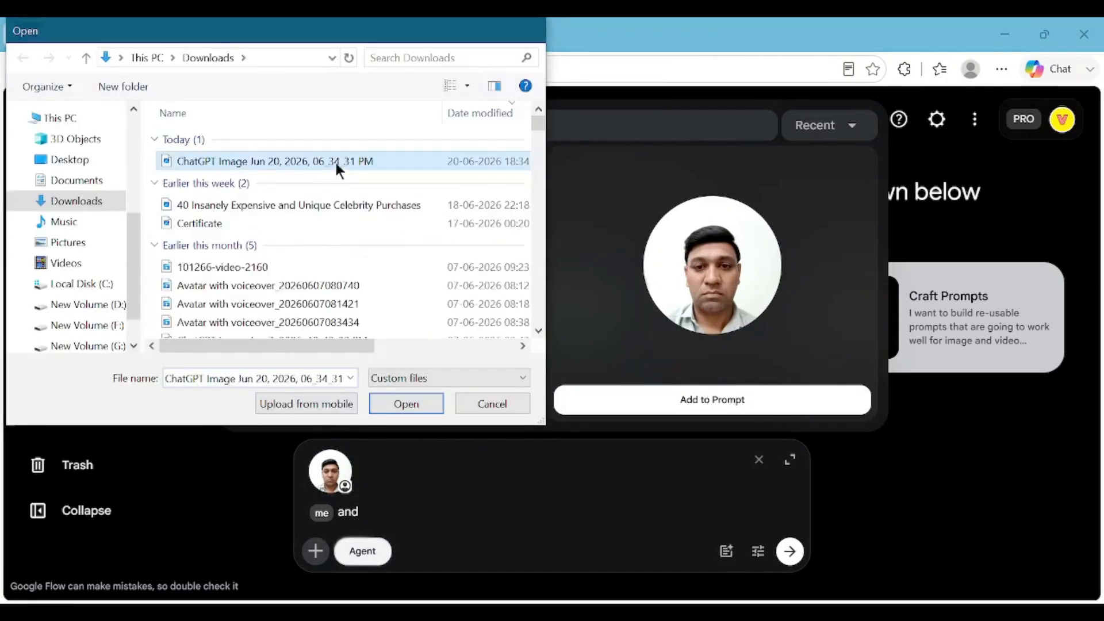
{"action": "double_click", "coordinate": [336, 164]}
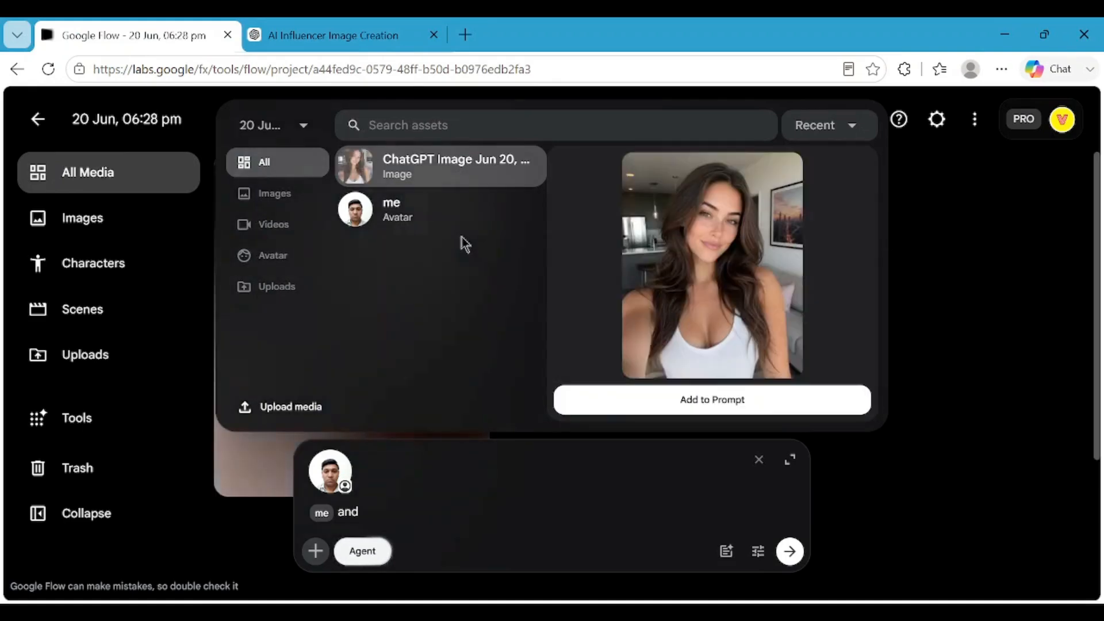
{"action": "left_click", "coordinate": [712, 401]}
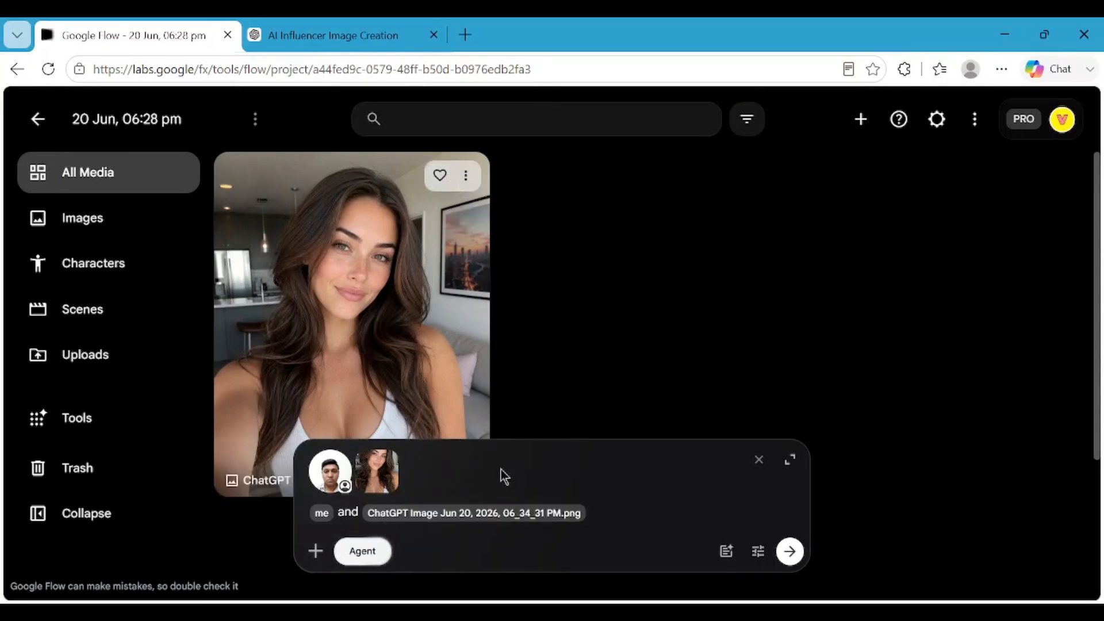
Complete the prompt with both vlogging in the United States, the girl announcing her new iPhone 18 Pro Max, the man's great-price reply, and shared laughter
{"action": "type", "text": "Are vlogging in the United States."}
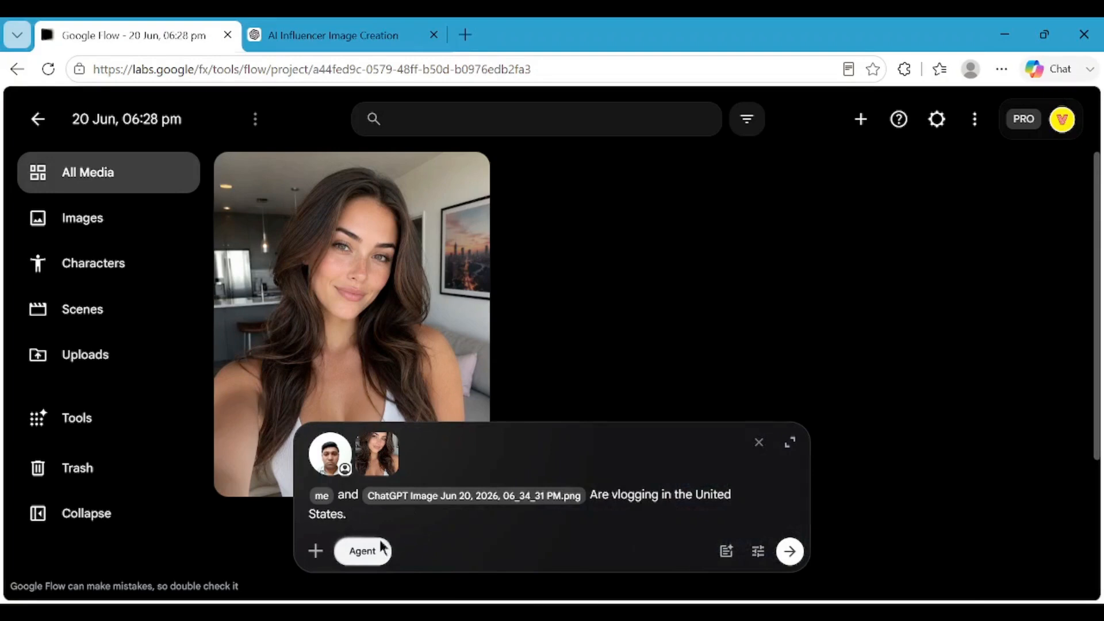
{"action": "type", "text": "My friend Sophia and I are out exploring together. The girl says enthusiastically, \"Today, I bought a brand-new iPhone 18 Pro Max.\" The man replies in an excited tone, \"We got it at a great price.\" Then they both laugh happily."}
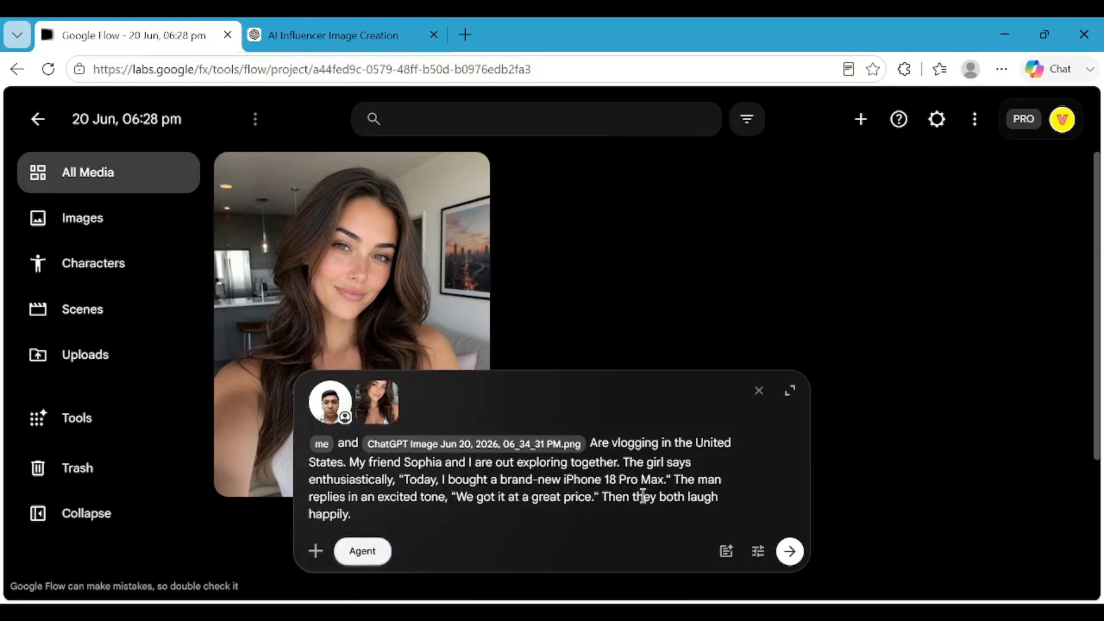
Turn off Agent mode and set the output to a 16:9 video built from Ingredients
{"action": "left_click", "coordinate": [913, 599]}
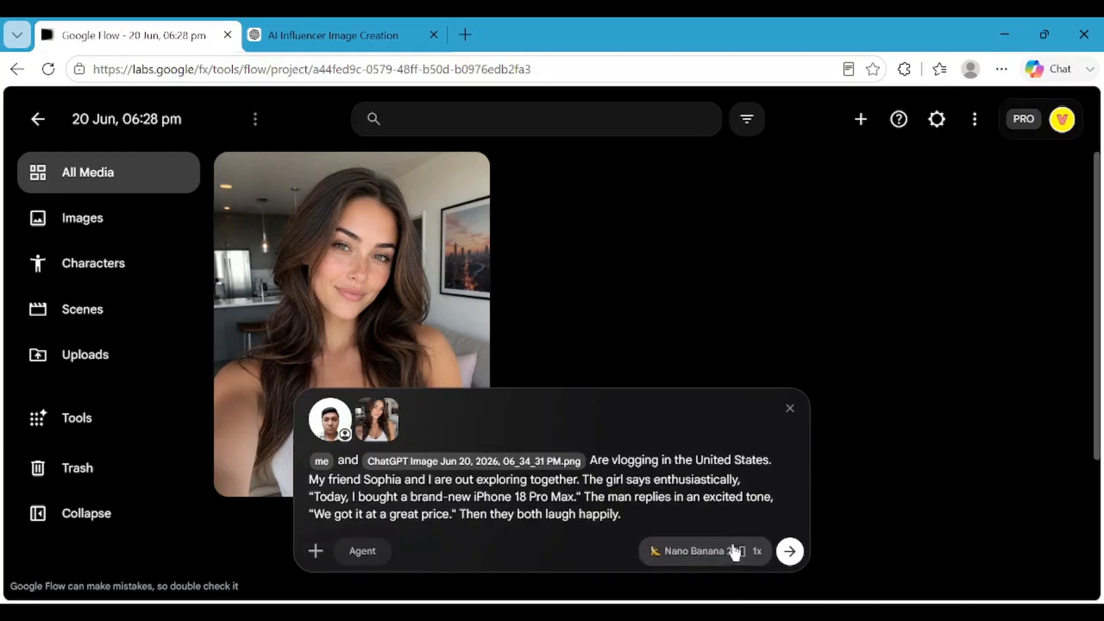
{"action": "left_click", "coordinate": [710, 556]}
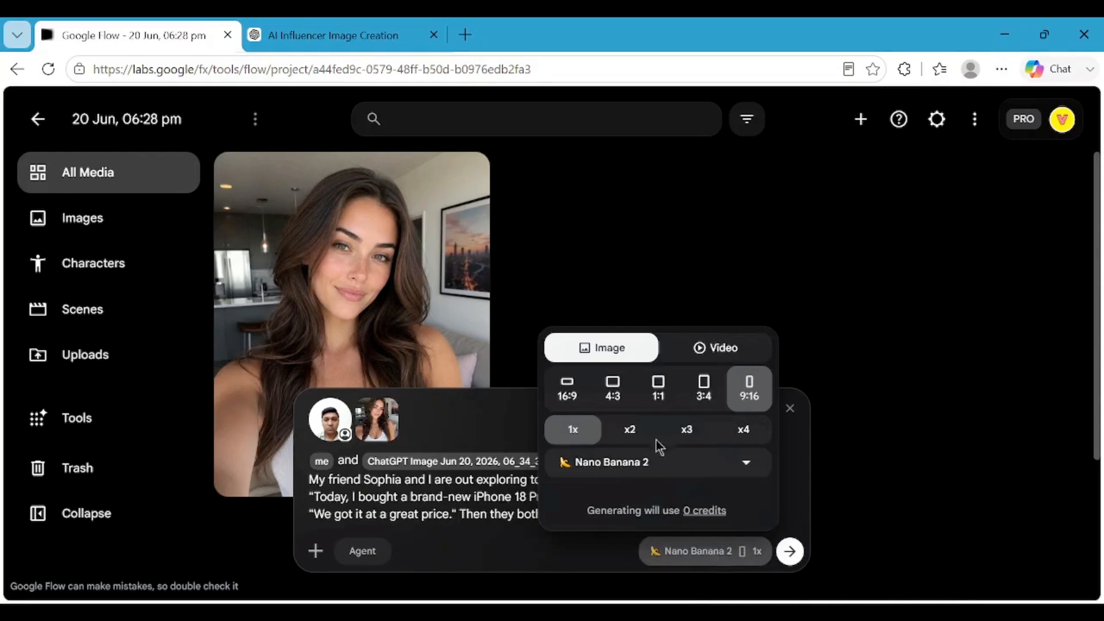
{"action": "left_click", "coordinate": [715, 347]}
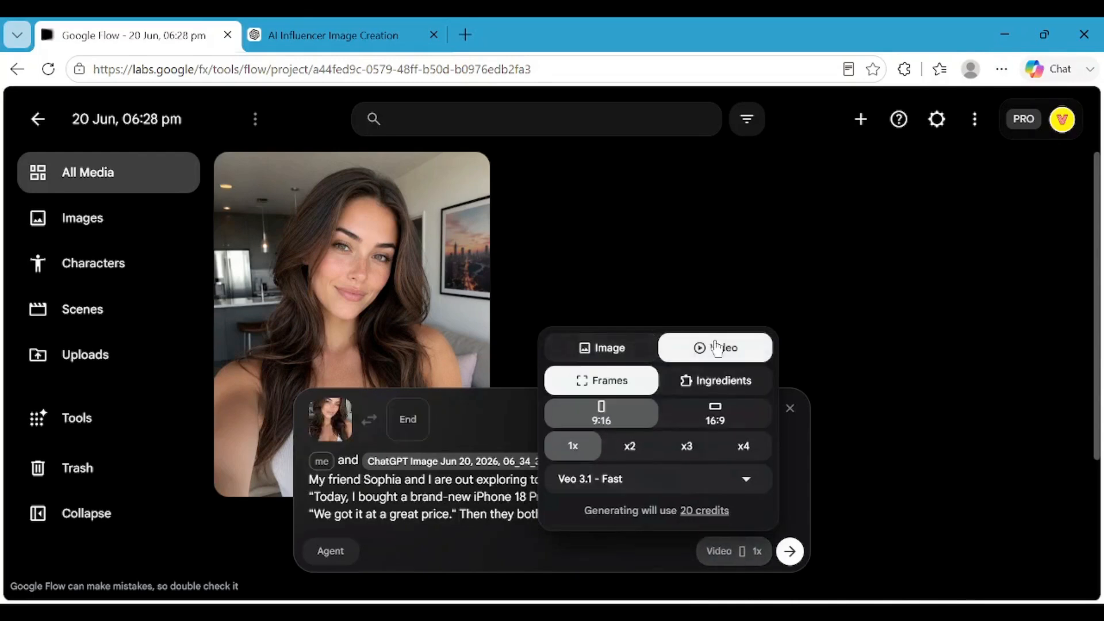
{"action": "left_click", "coordinate": [728, 382]}
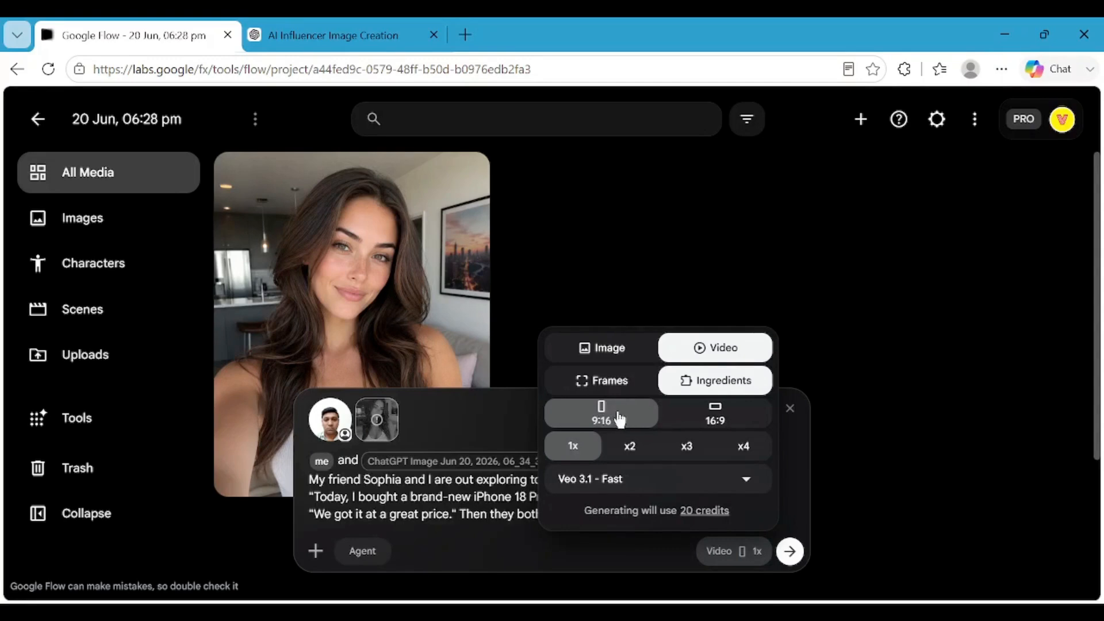
{"action": "left_click", "coordinate": [722, 416]}
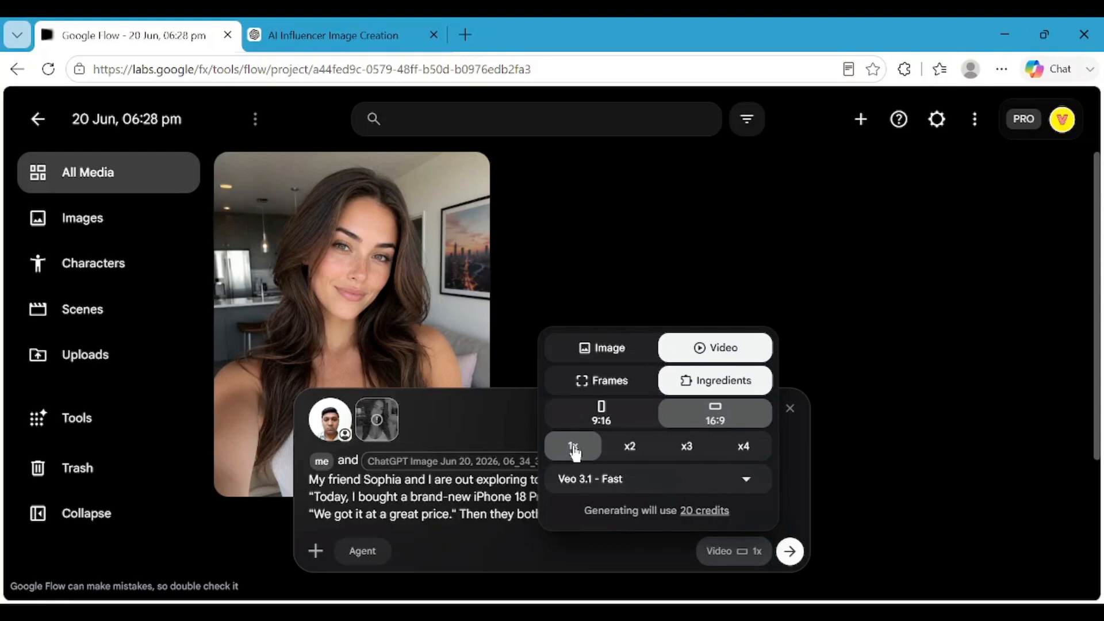
Choose the Omni Flash model with a 10s clip length and dismiss its introductory notice
{"action": "left_click", "coordinate": [709, 480]}
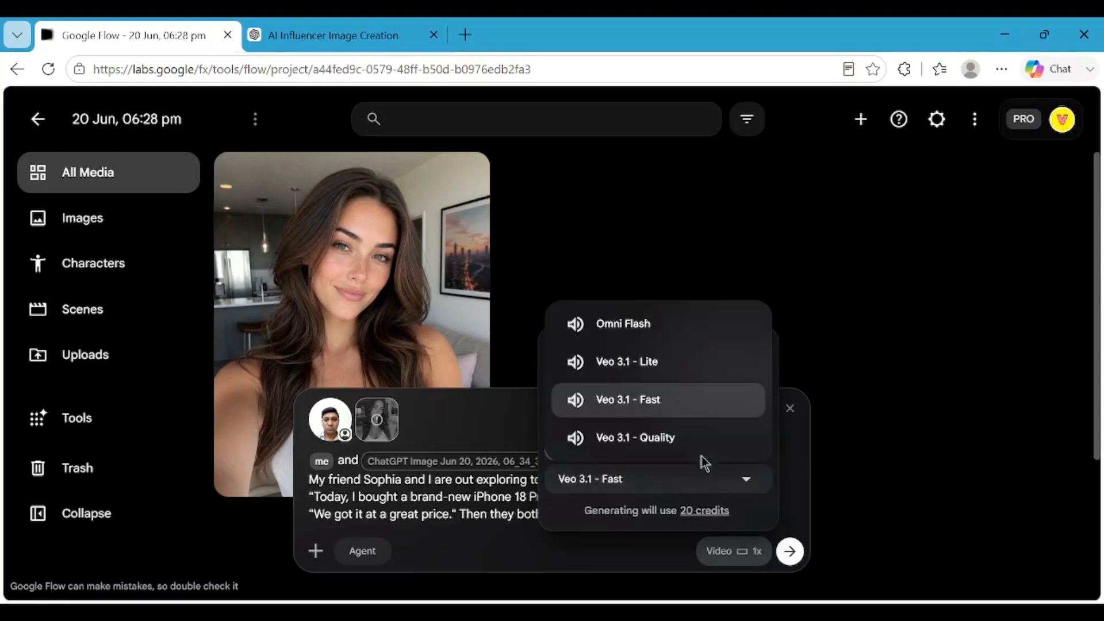
{"action": "left_click", "coordinate": [671, 338]}
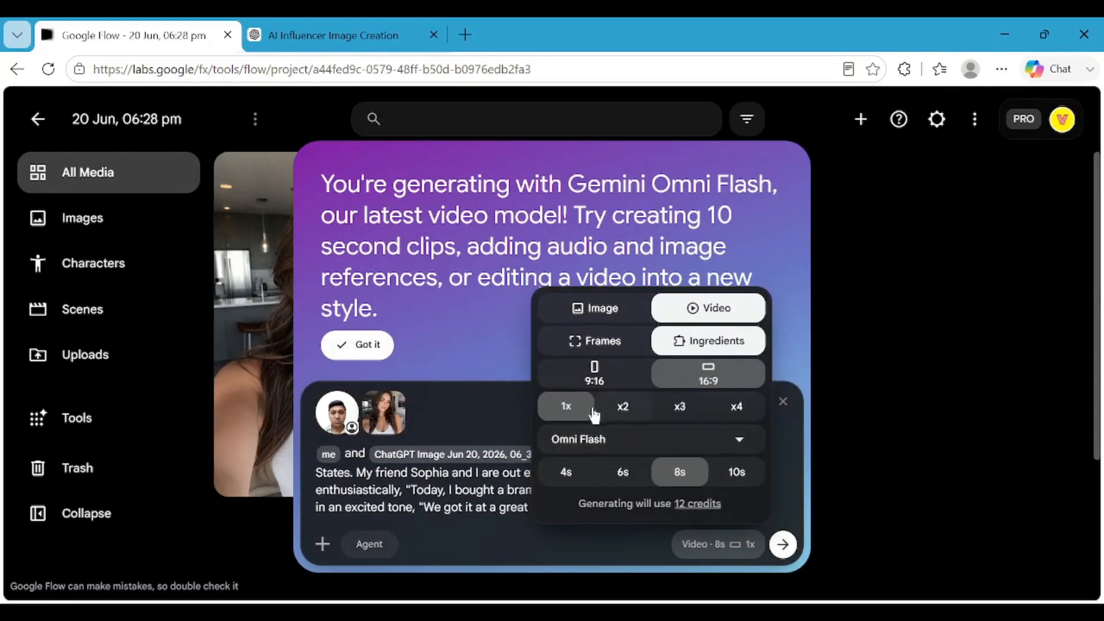
{"action": "left_click", "coordinate": [744, 479]}
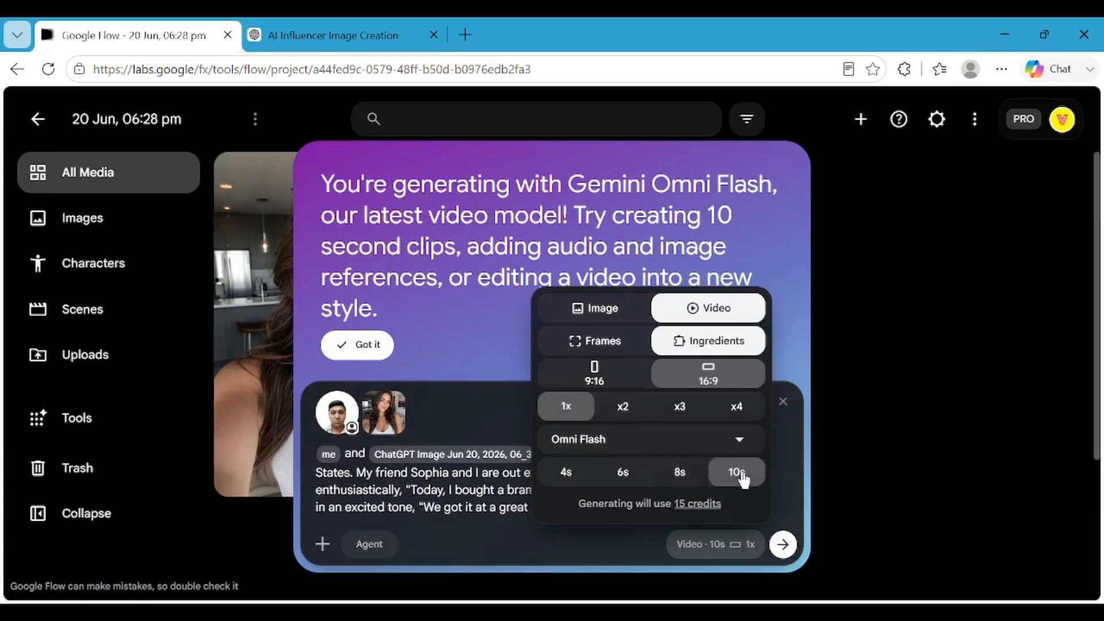
{"action": "left_click", "coordinate": [355, 343]}
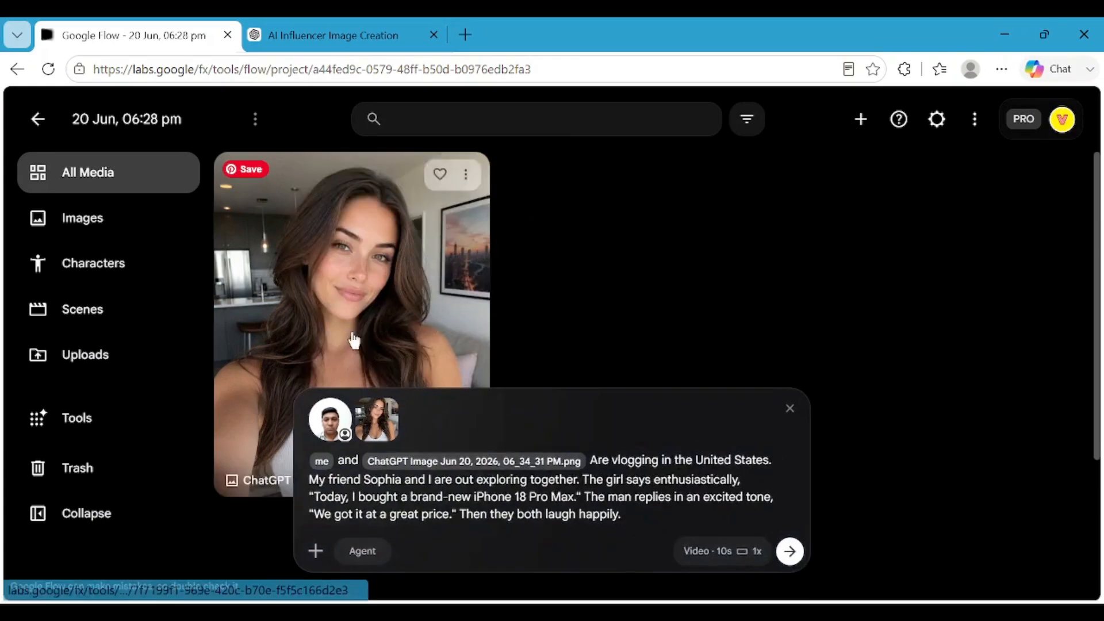
Generate the vlogging video and open the resulting clip in the editor
{"action": "left_click", "coordinate": [790, 552]}
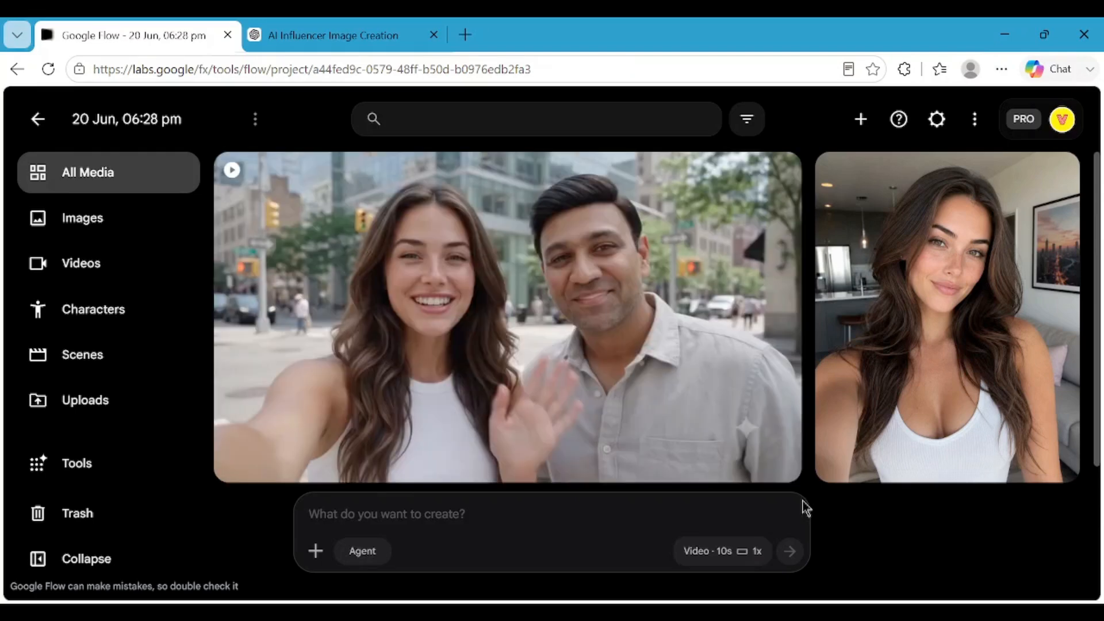
{"action": "left_click", "coordinate": [707, 369]}
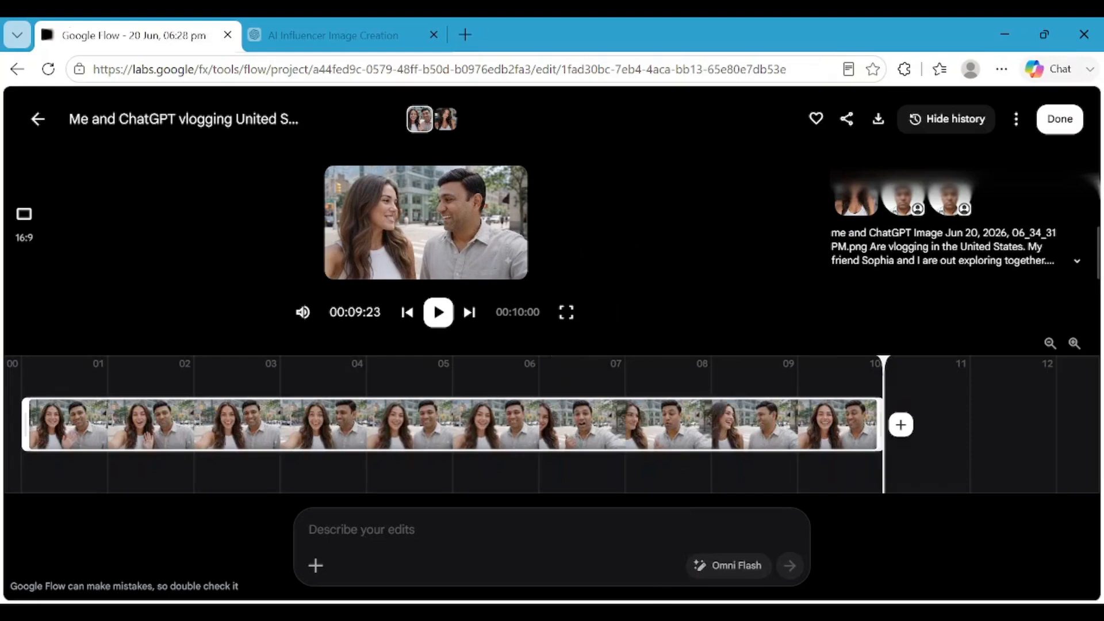
Edit the clip by prompt: white crew-neck T-shirt with blue denim jacket for the man, both walking side by side while vlogging and smiling at the camera
{"action": "left_click", "coordinate": [421, 528]}
{"action": "type", "text": "Change the man's outfit to a white crew-neck T-shirt layered with a blue denim jacket. Have both of them walk side by side while vlogging and smiling at the camera."}
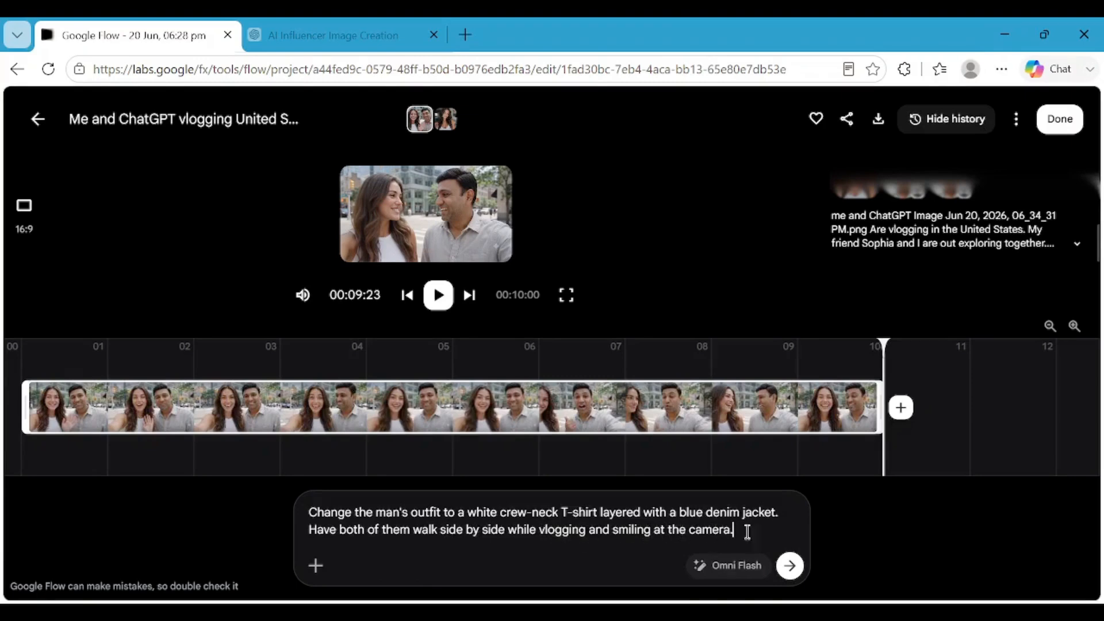
{"action": "left_click", "coordinate": [789, 566]}
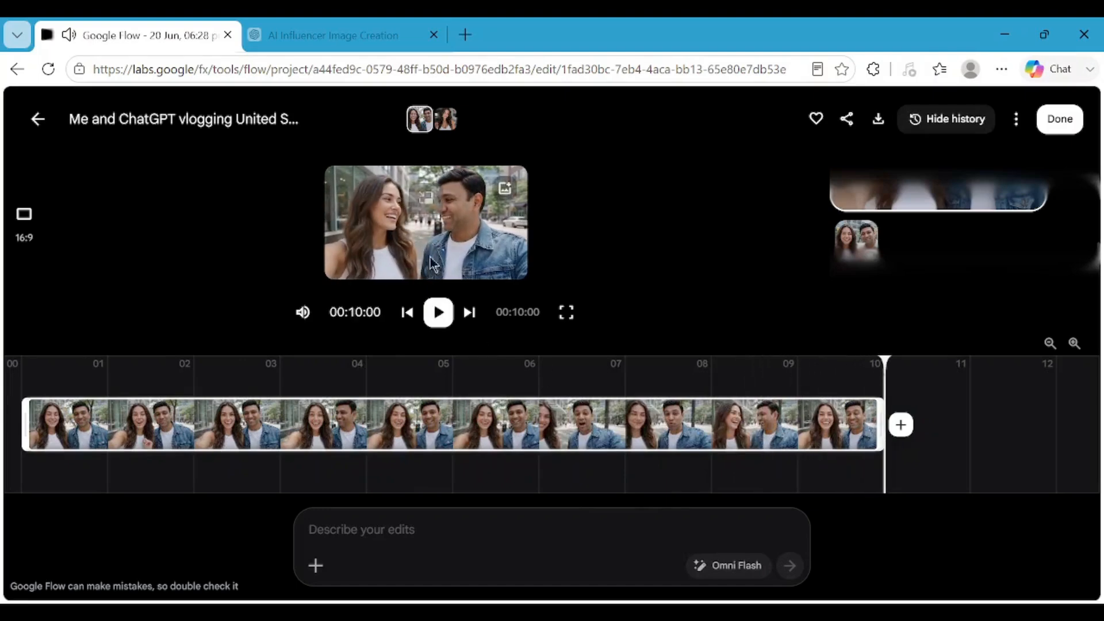
Download the edited vlogging video
{"action": "left_click", "coordinate": [879, 122]}
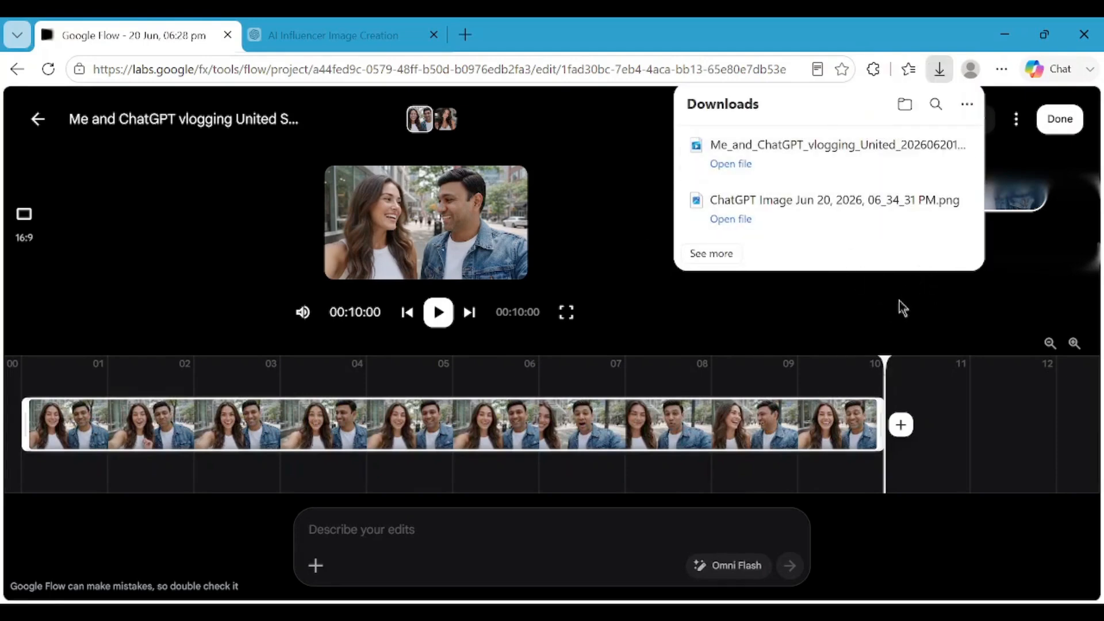
Dismiss the downloads list and play the edited vlogging clip in the editor to review it
{"action": "left_click", "coordinate": [860, 316]}
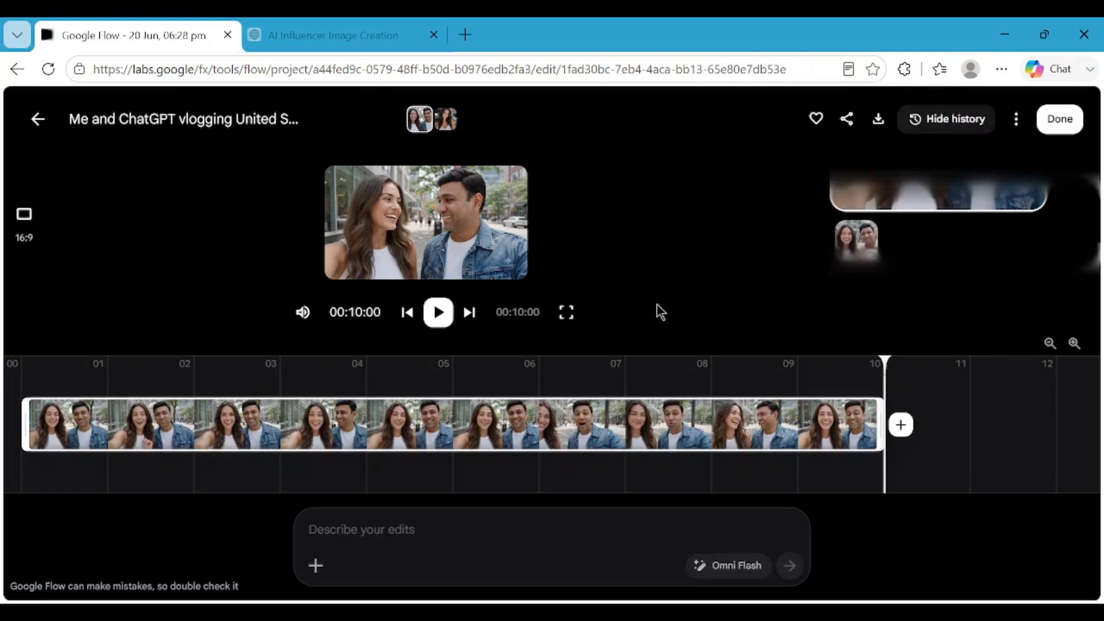
{"action": "left_click", "coordinate": [438, 313]}
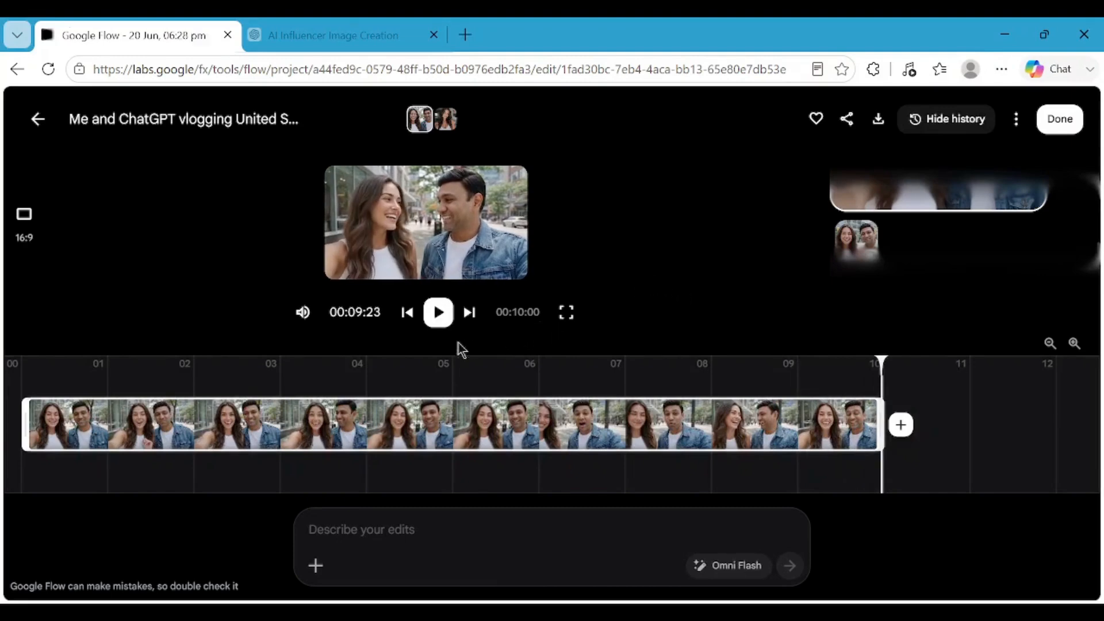
{"action": "left_click", "coordinate": [439, 314]}
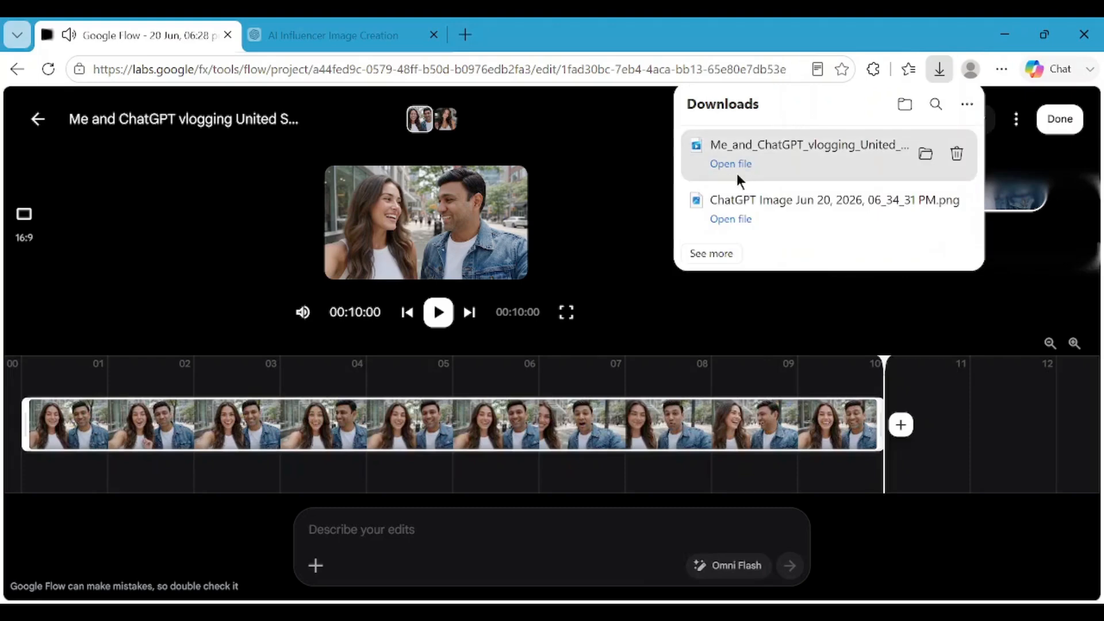
Open the downloaded vlogging video to watch it, and close the player and the downloads list
{"action": "left_click", "coordinate": [731, 164]}
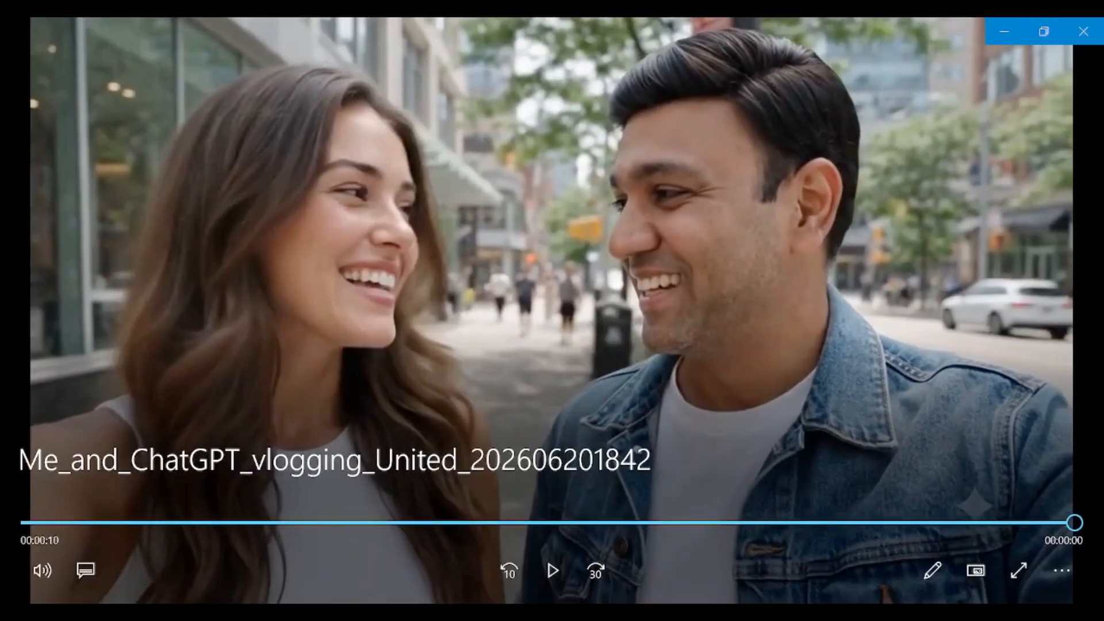
{"action": "left_click", "coordinate": [1090, 33]}
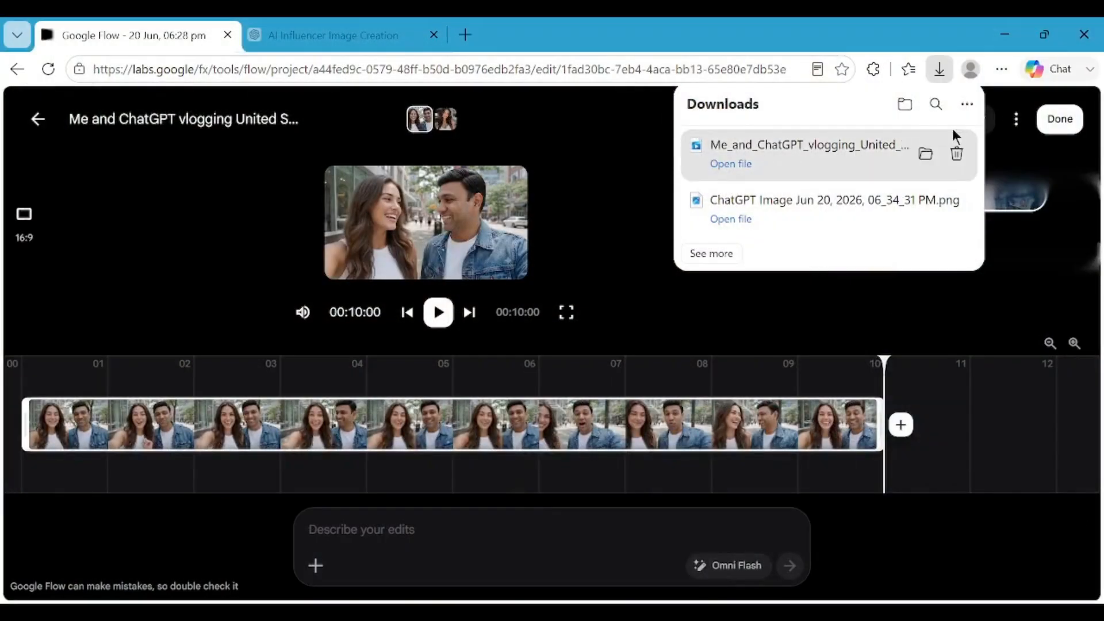
{"action": "left_click", "coordinate": [942, 69]}
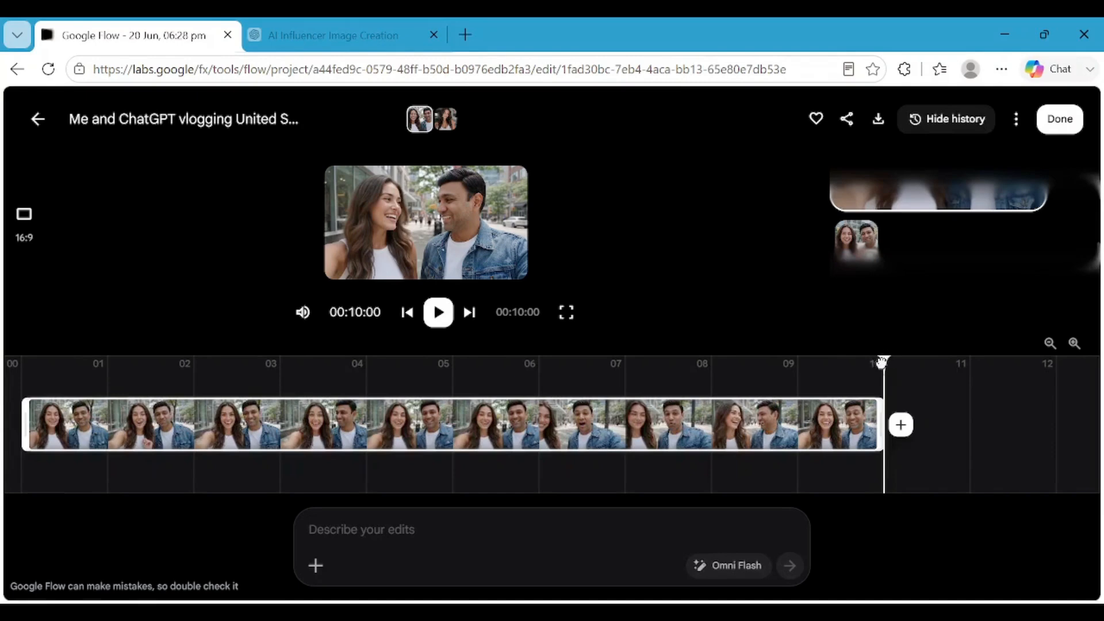
Finish editing the vlogging clip with the playhead at its end
{"action": "mouse_move", "coordinate": [881, 363]}
{"action": "left_mouse_down"}
{"action": "mouse_move", "coordinate": [757, 362]}
{"action": "mouse_move", "coordinate": [886, 362]}
{"action": "left_mouse_up"}
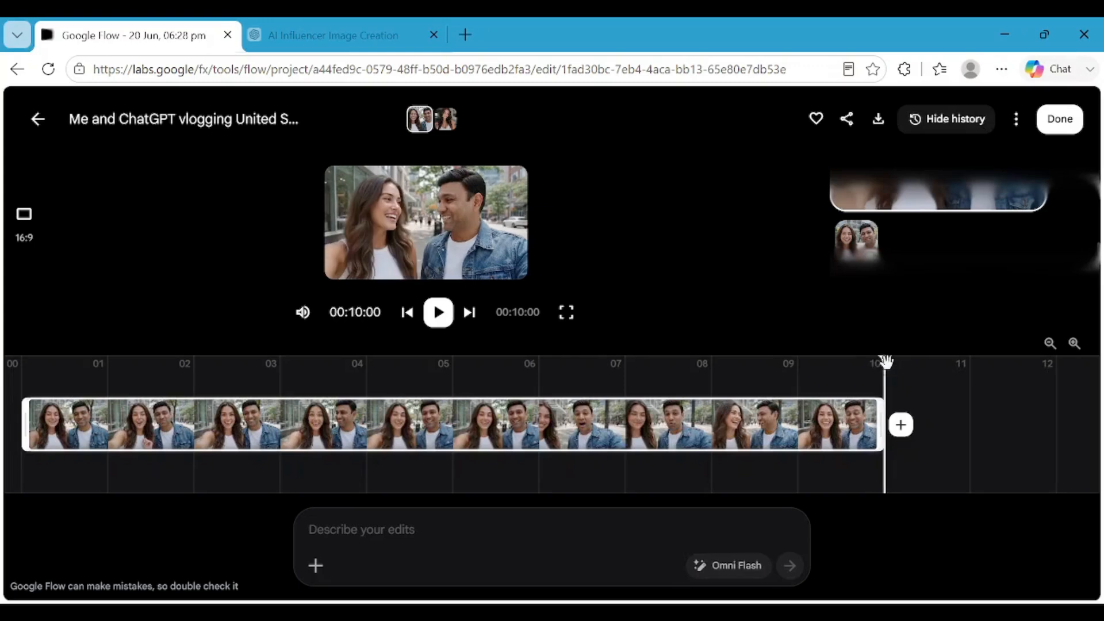
{"action": "left_click", "coordinate": [1061, 120]}
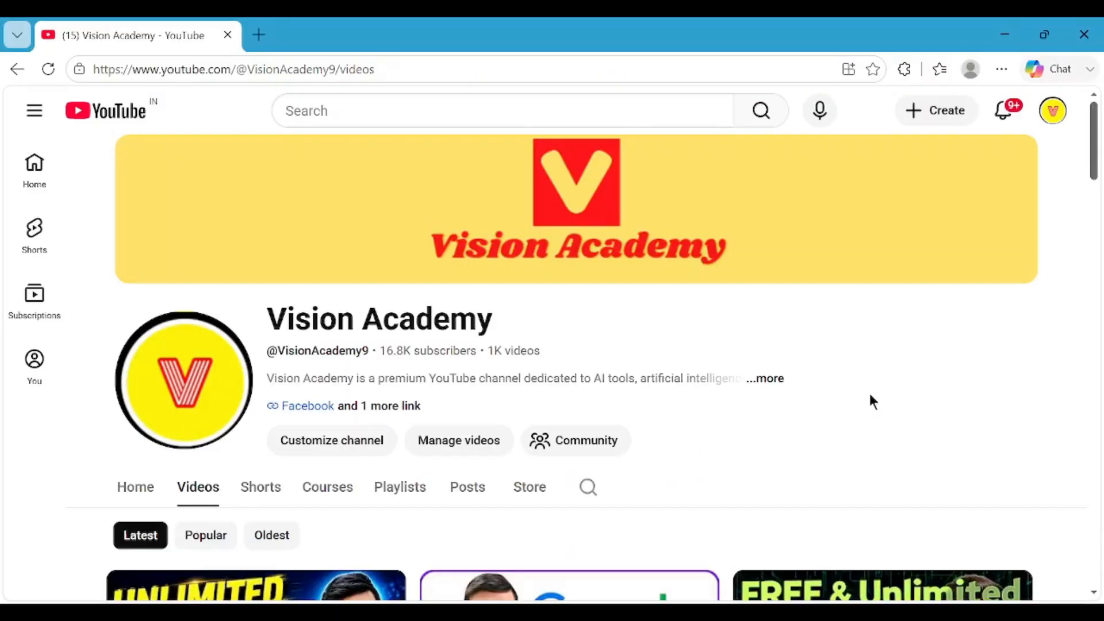
Look through the latest uploads in the Vision Academy channel's video list on YouTube
{"action": "scroll", "coordinate": [870, 402], "scroll_direction": "down", "scroll_amount": 2}
{"action": "scroll", "coordinate": [869, 393], "scroll_direction": "down", "scroll_amount": 4}
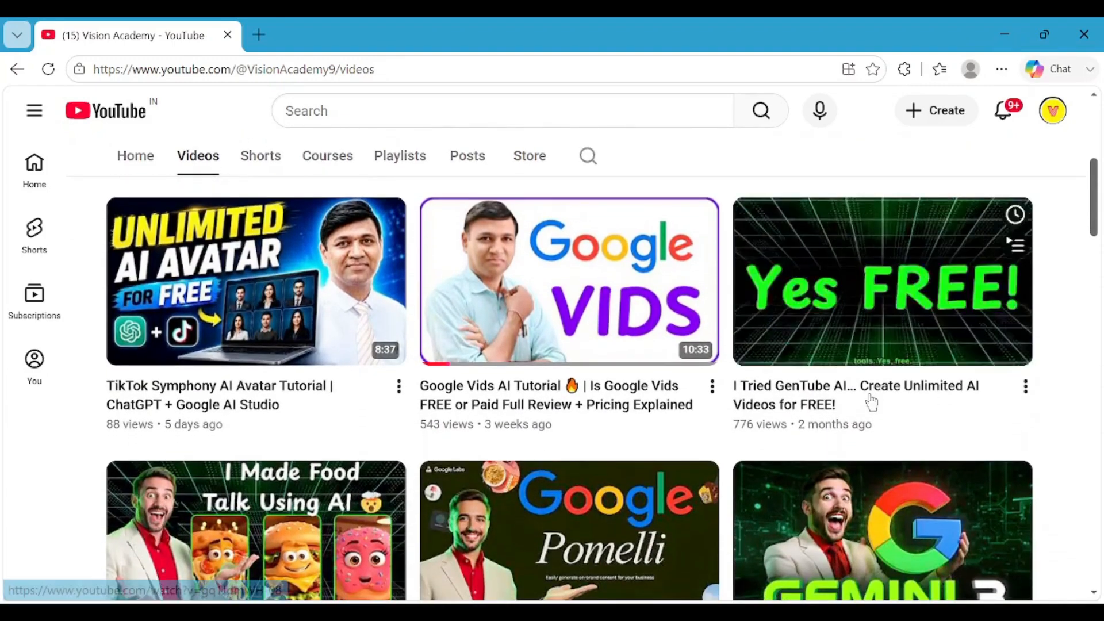
{"action": "scroll", "coordinate": [1075, 447], "scroll_direction": "down", "scroll_amount": 3}
{"action": "scroll", "coordinate": [1074, 445], "scroll_direction": "down", "scroll_amount": 3}
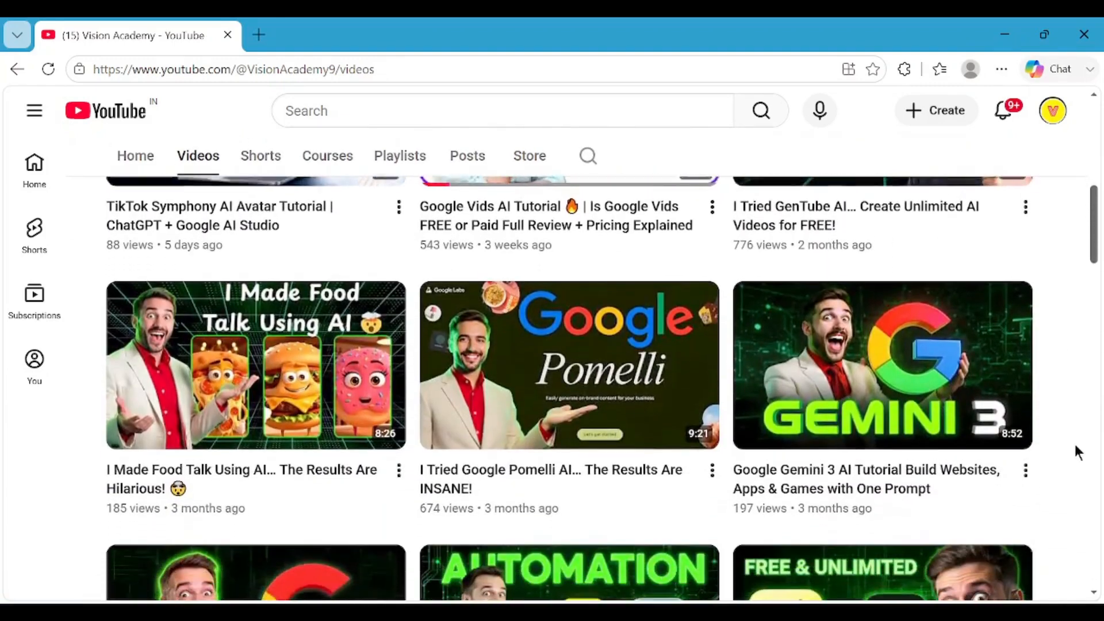
{"action": "scroll", "coordinate": [1076, 445], "scroll_direction": "down", "scroll_amount": 3}
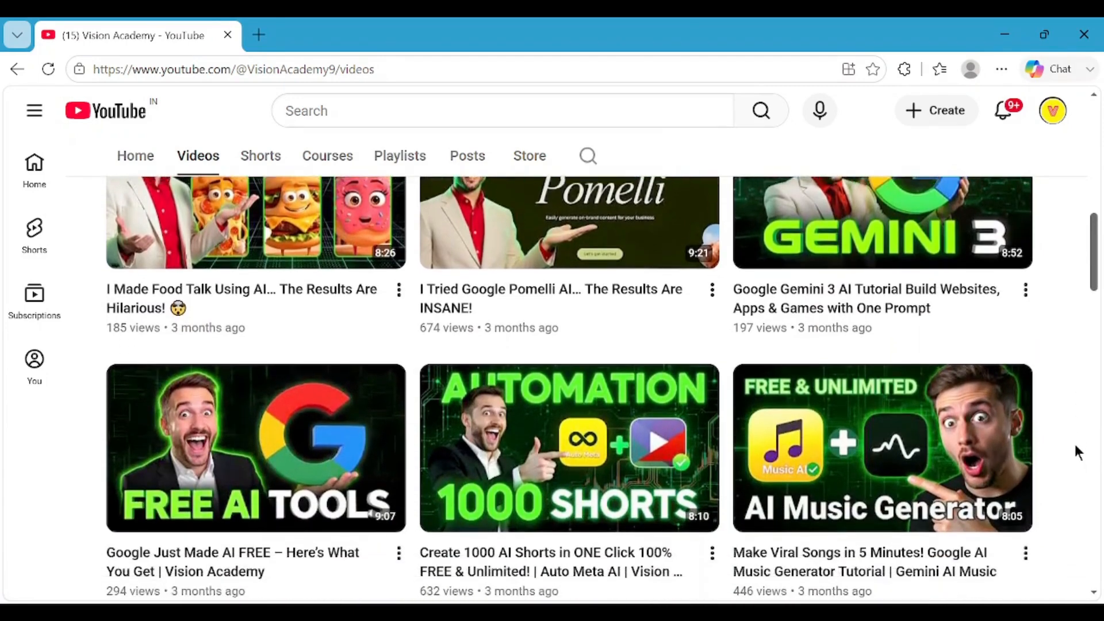
{"action": "scroll", "coordinate": [1075, 451], "scroll_direction": "down", "scroll_amount": 3}
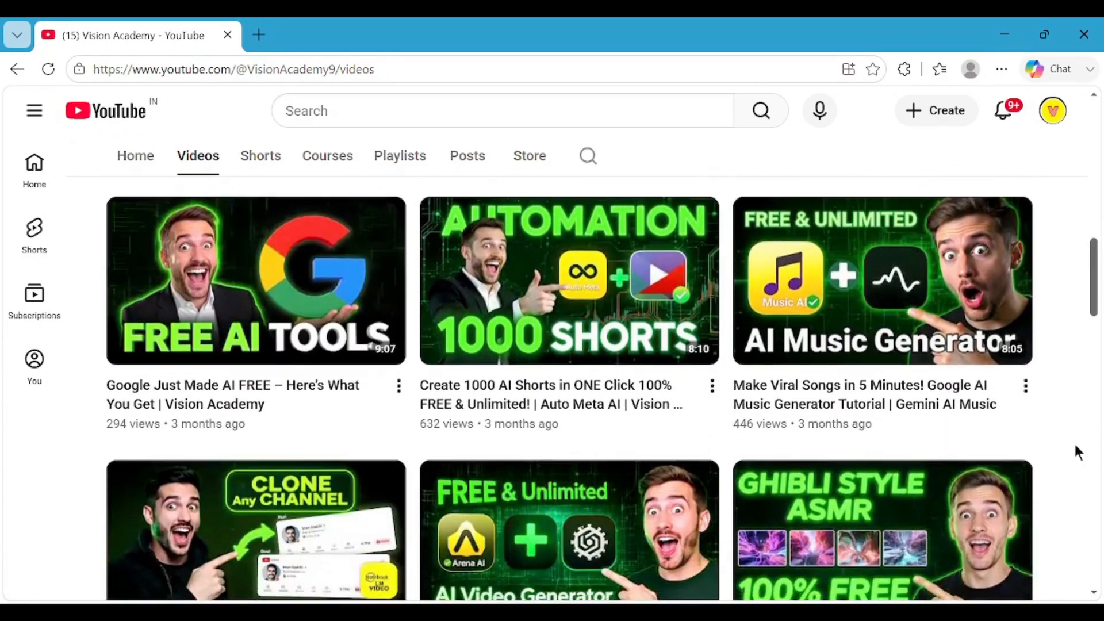
{"action": "scroll", "coordinate": [1076, 446], "scroll_direction": "down", "scroll_amount": 4}
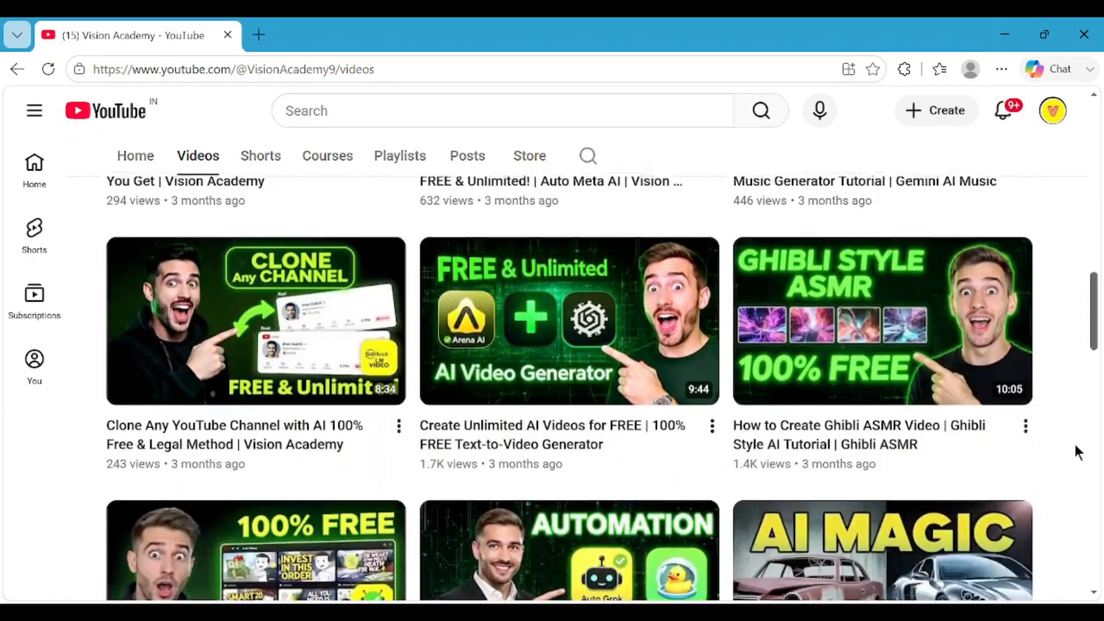
{"action": "scroll", "coordinate": [1075, 444], "scroll_direction": "down", "scroll_amount": 4}
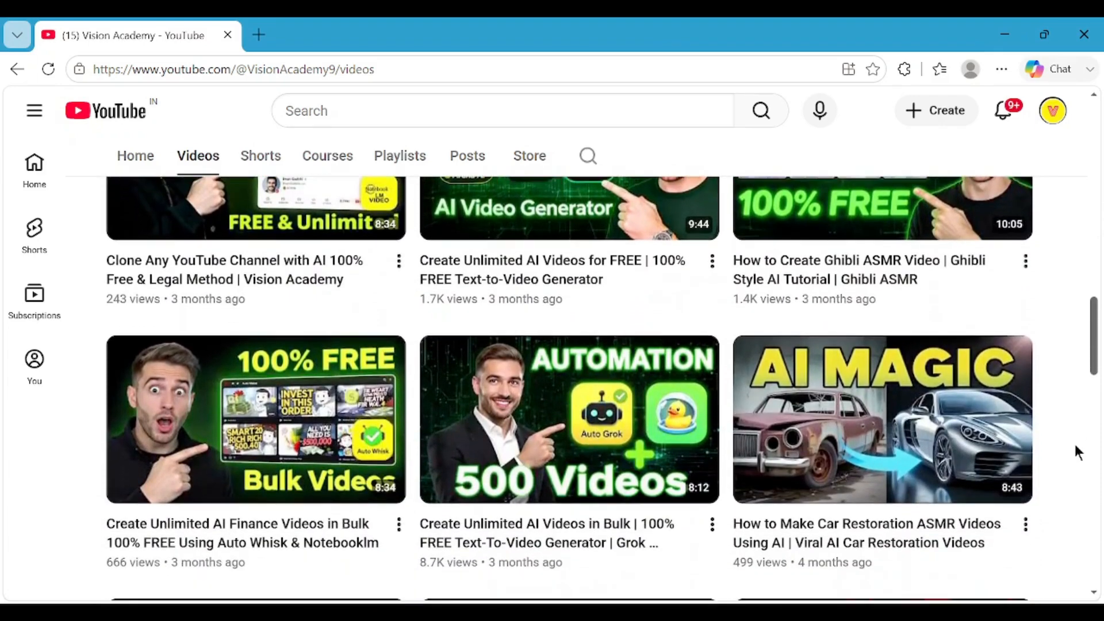
{"action": "scroll", "coordinate": [1075, 443], "scroll_direction": "down", "scroll_amount": 4}
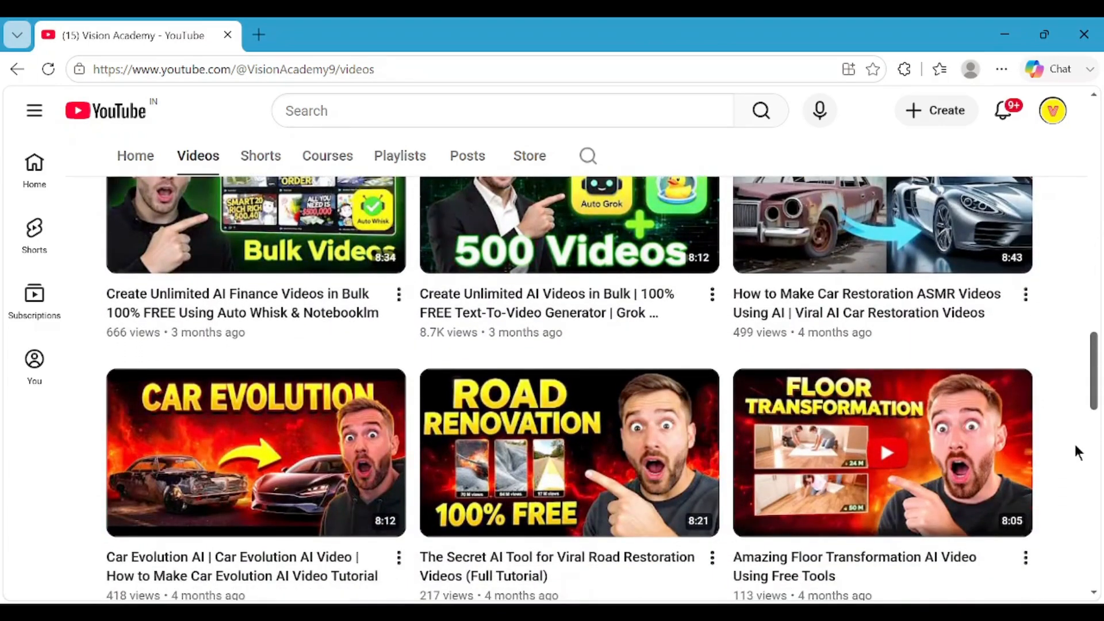
{"action": "scroll", "coordinate": [1075, 444], "scroll_direction": "down", "scroll_amount": 4}
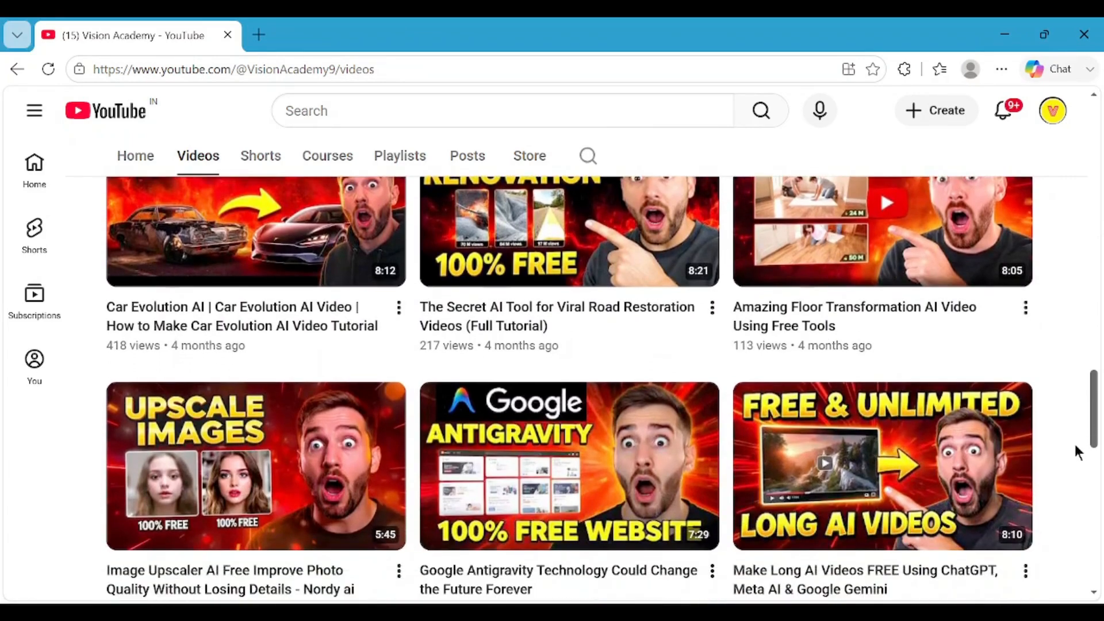
{"action": "scroll", "coordinate": [1074, 444], "scroll_direction": "down", "scroll_amount": 3}
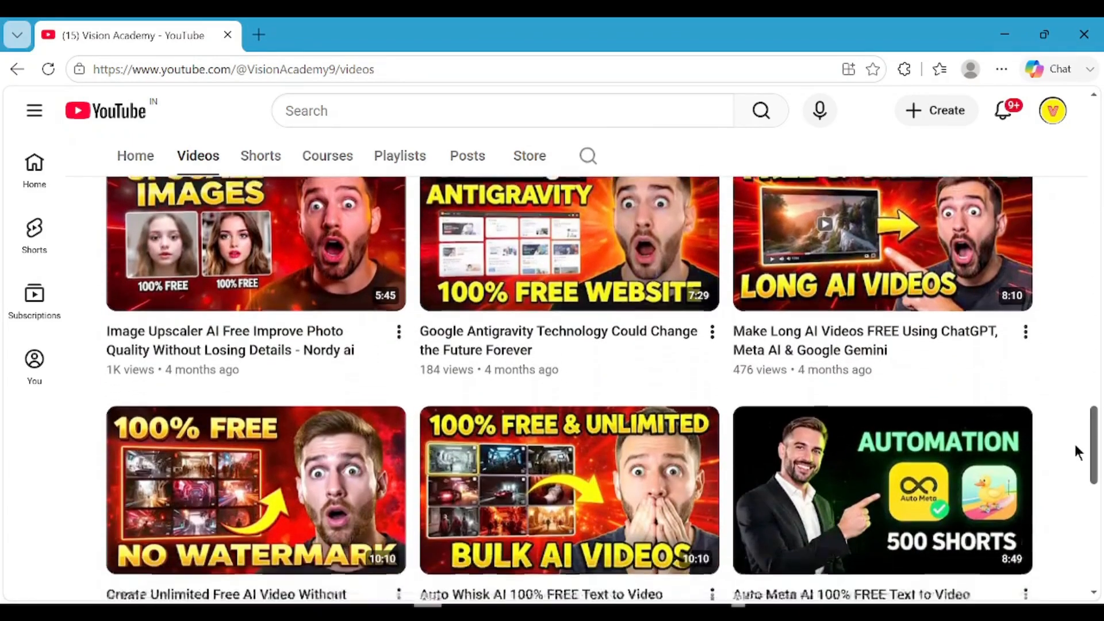
{"action": "scroll", "coordinate": [1075, 444], "scroll_direction": "down", "scroll_amount": 3}
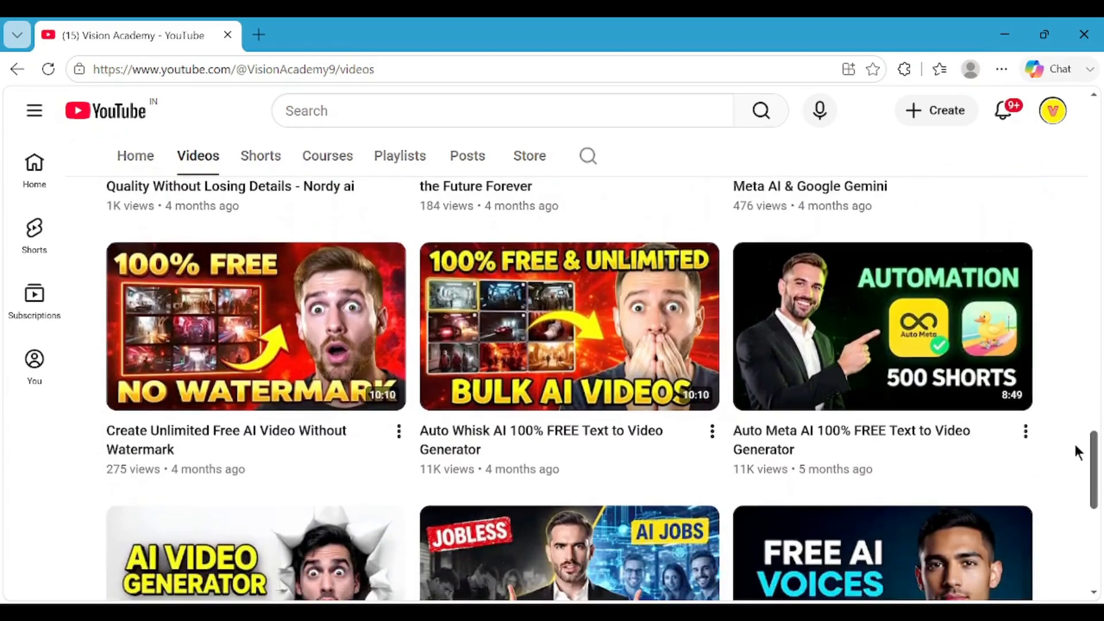
{"action": "scroll", "coordinate": [1078, 452], "scroll_direction": "down", "scroll_amount": 1}
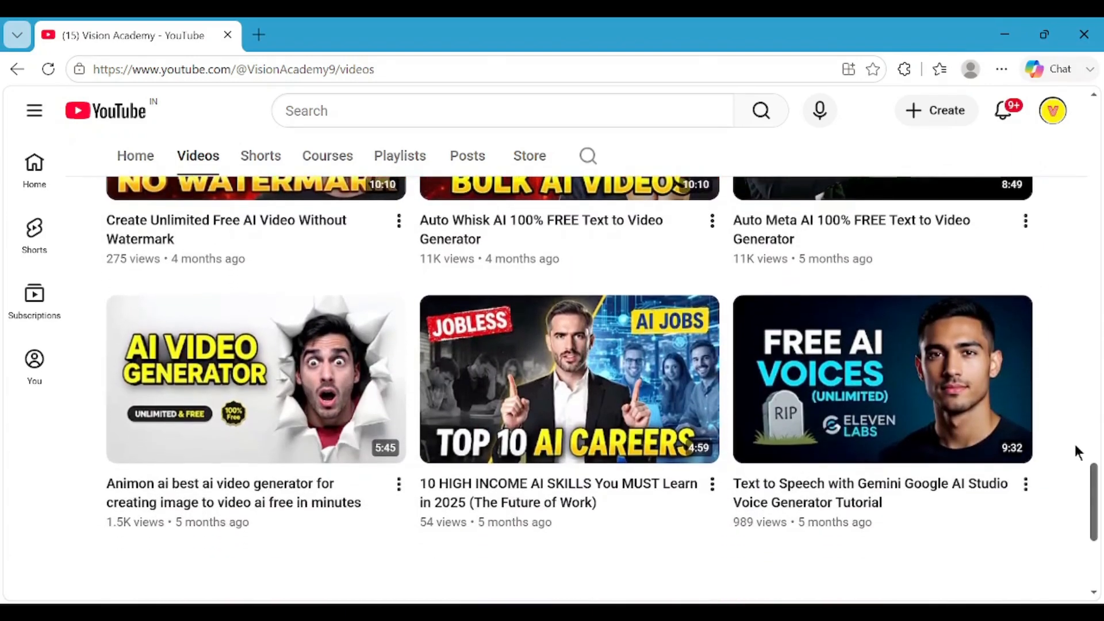
{"action": "scroll", "coordinate": [1079, 452], "scroll_direction": "down", "scroll_amount": 5}
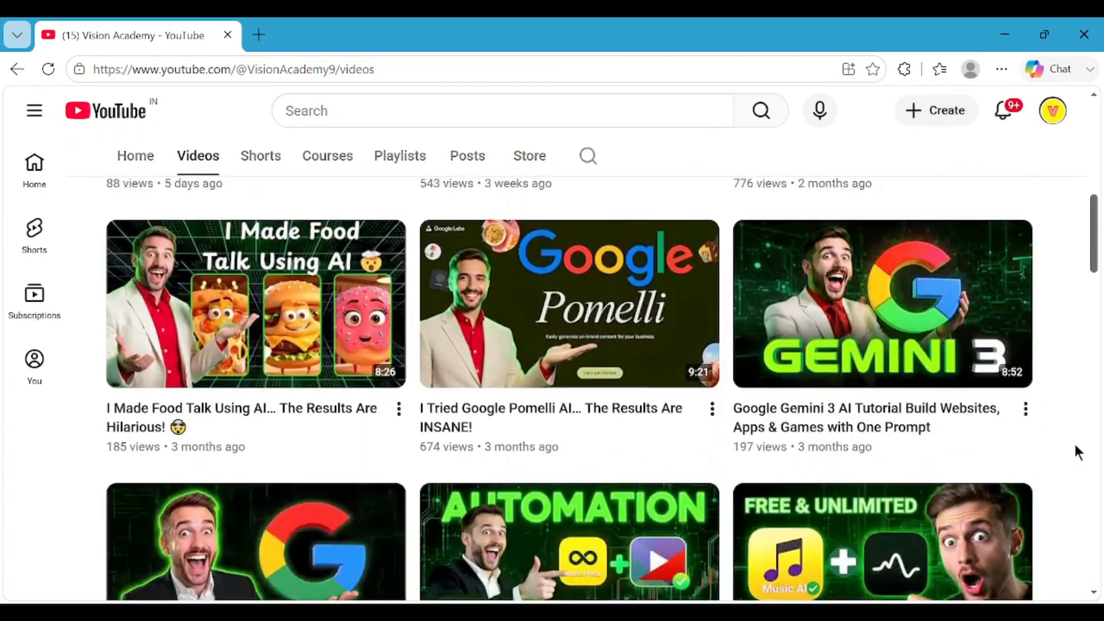
{"action": "scroll", "coordinate": [1079, 452], "scroll_direction": "down", "scroll_amount": 3}
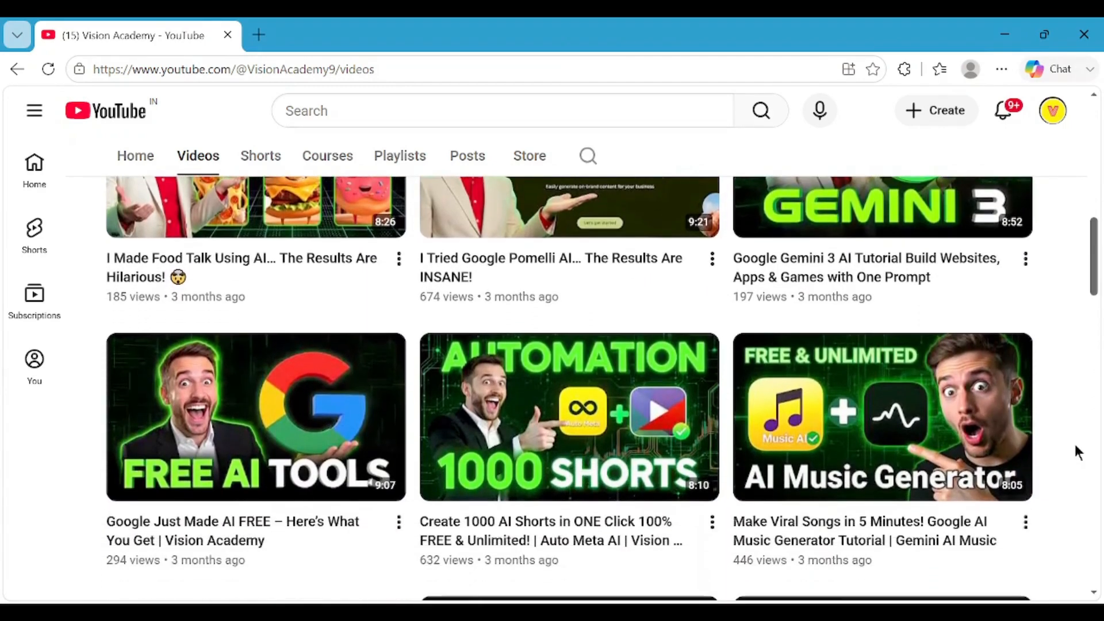
{"action": "scroll", "coordinate": [1078, 451], "scroll_direction": "down", "scroll_amount": 3}
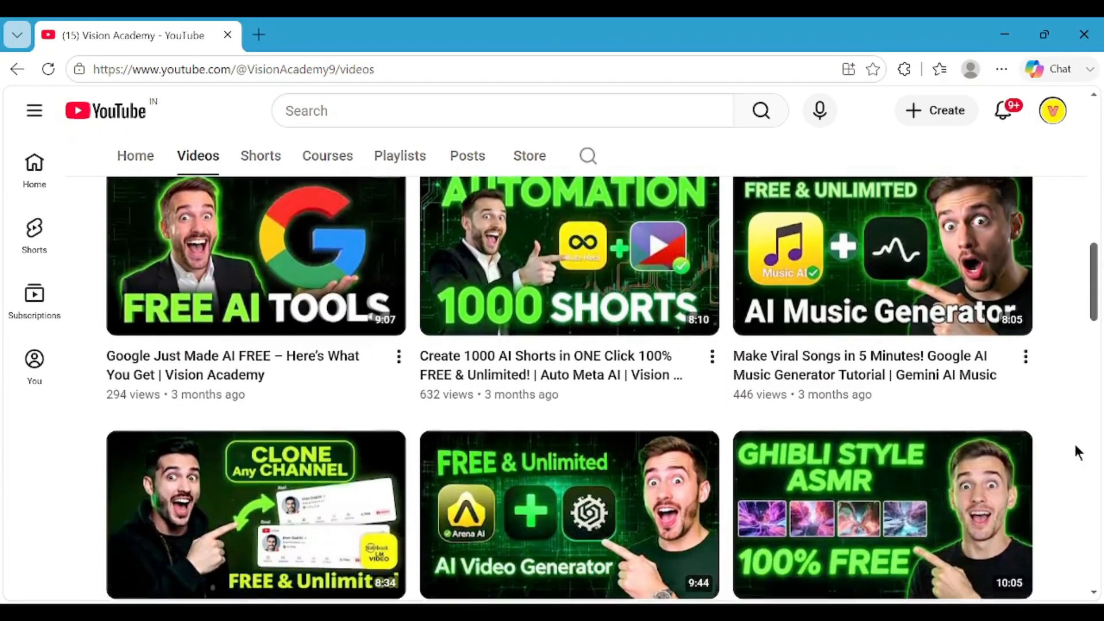